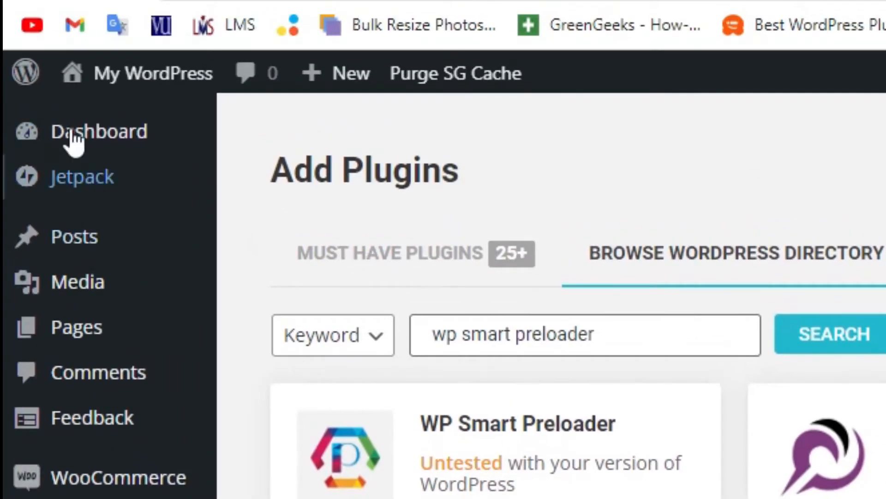
Step: Go to the dashboard and open the WP Smart Preloader settings page
left_click(74, 134)
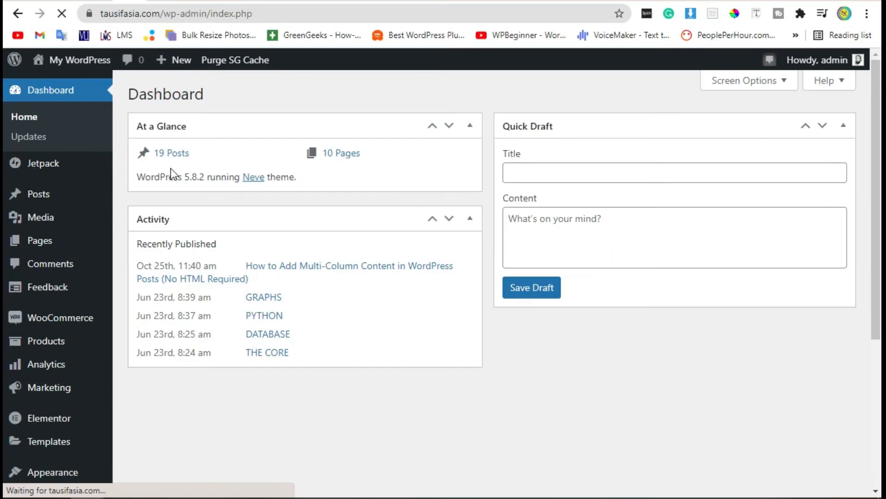
scroll(354, 294, "down", 4)
scroll(183, 176, "down", 2)
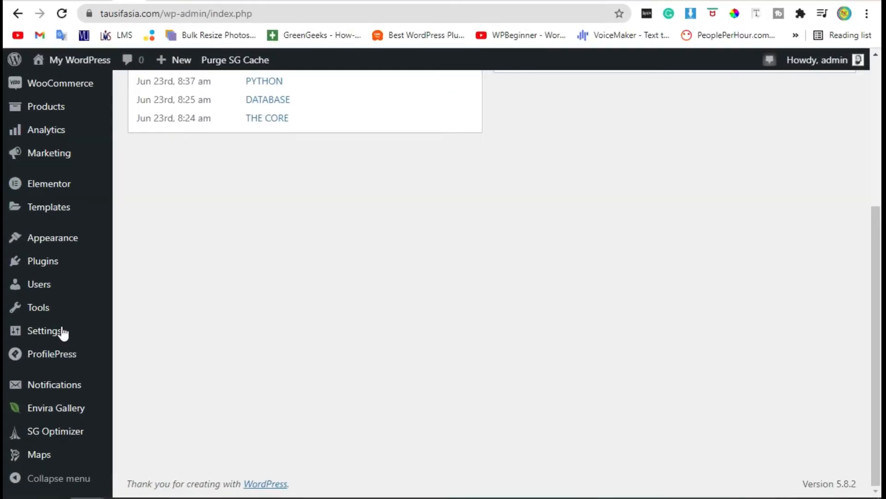
mouse_move(62, 331)
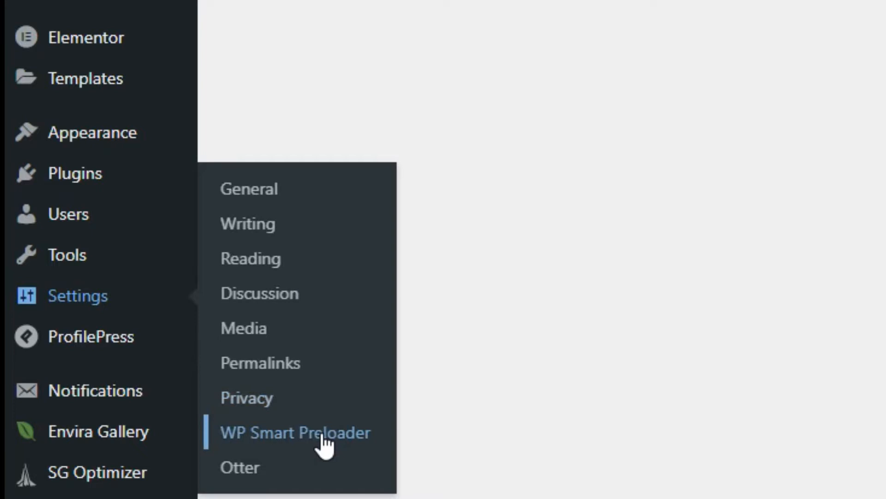
left_click(325, 440)
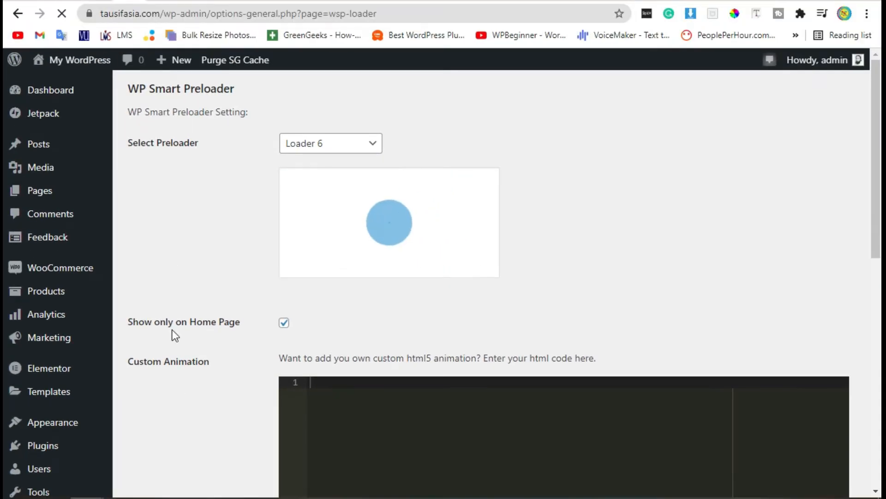
Step: Preview the built-in preloader animations, including Loader 1, Loader 2, Loader 3 and Loader 6
left_click(319, 141)
left_click(325, 160)
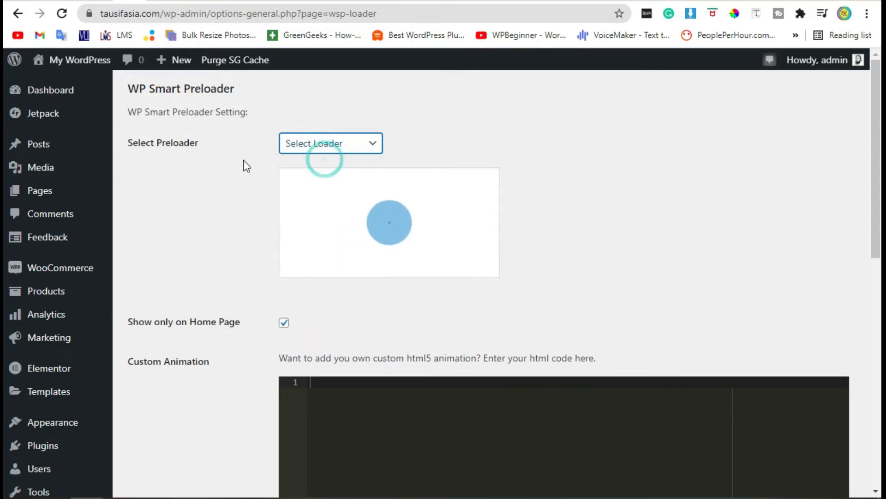
left_click_drag(141, 143, 199, 144)
left_click(351, 144)
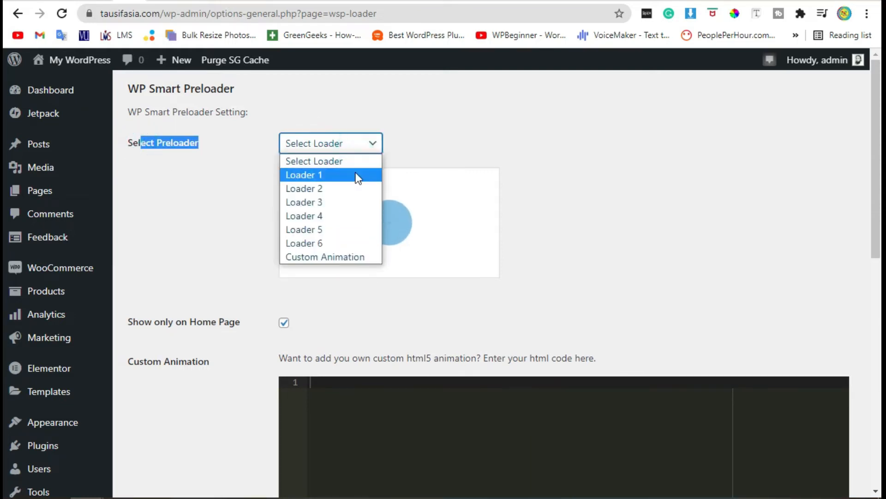
left_click(356, 174)
left_click(340, 144)
left_click(343, 188)
left_click(339, 147)
left_click(340, 202)
left_click(344, 147)
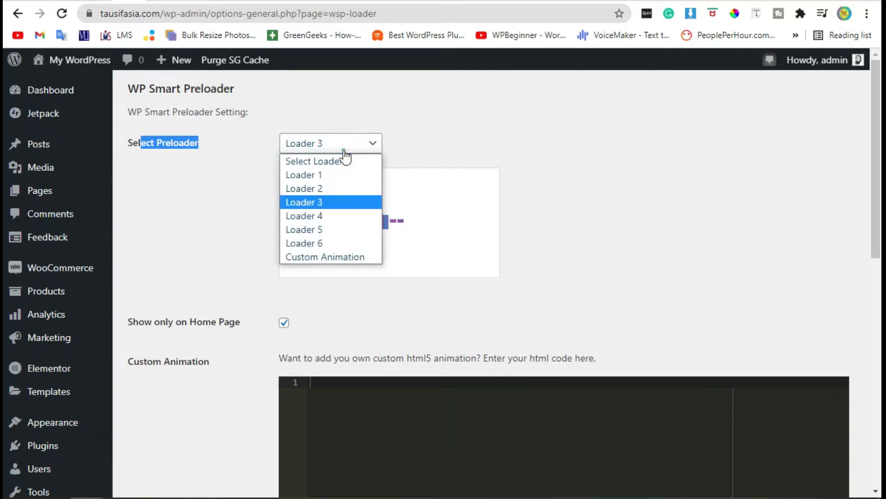
left_click(338, 205)
left_click(340, 144)
left_click(340, 243)
Step: Try the Custom Animation preloader option and look over its HTML and CSS code fields
left_click(326, 143)
left_click(323, 257)
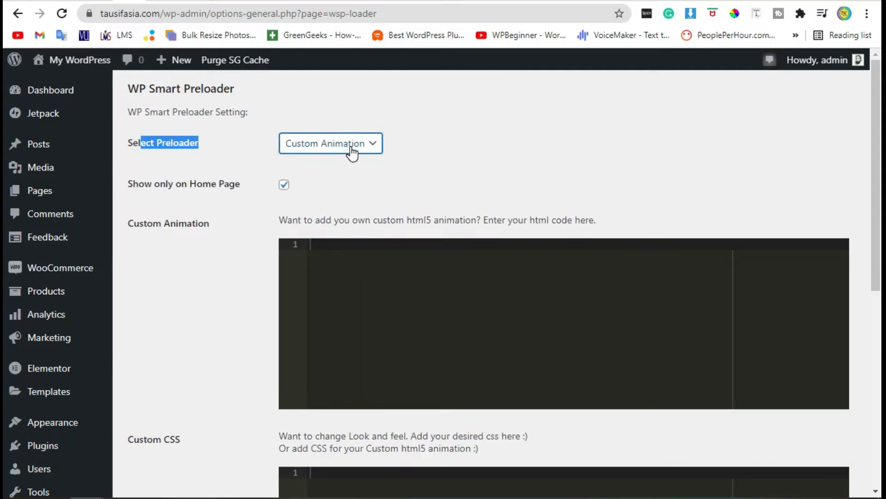
scroll(257, 255, "down", 2)
left_click_drag(158, 132, 328, 133)
left_click(359, 254)
scroll(358, 256, "up", 1)
scroll(358, 256, "up", 2)
scroll(342, 282, "down", 2)
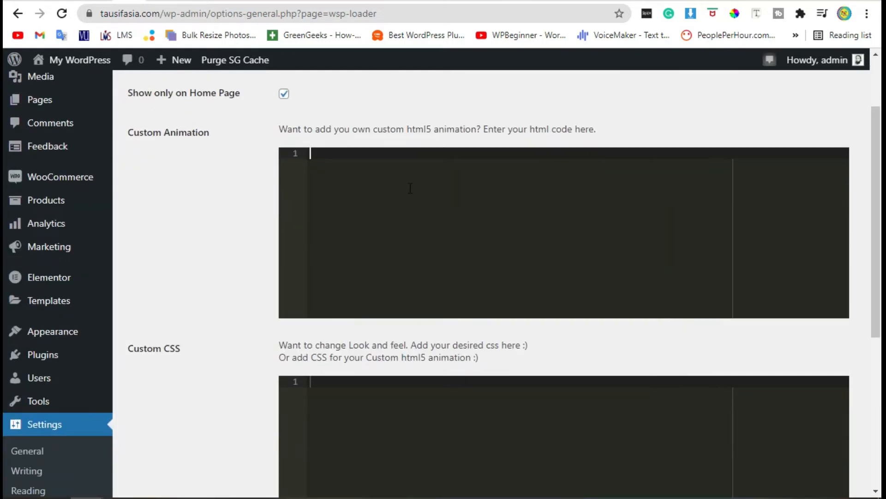
scroll(404, 215, "down", 6)
scroll(344, 257, "up", 8)
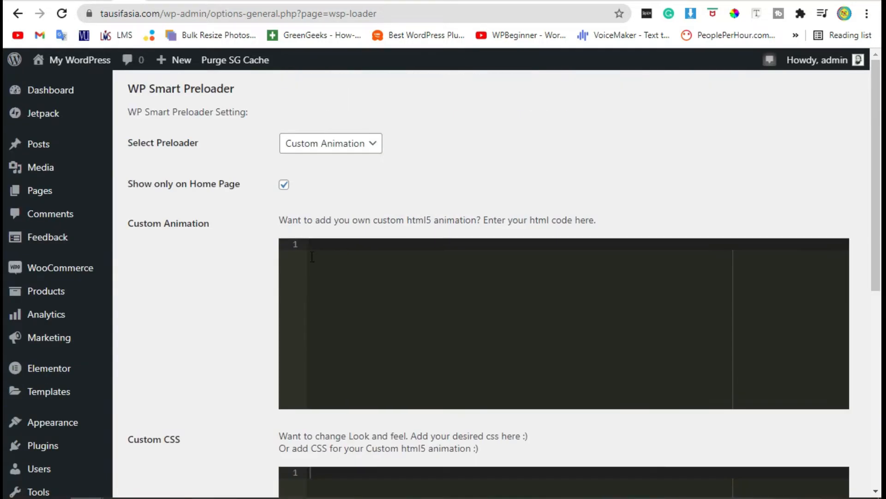
Step: Preview Loader 5, and set the preloader to Loader 6
left_click(331, 143)
left_click(325, 229)
left_click(328, 144)
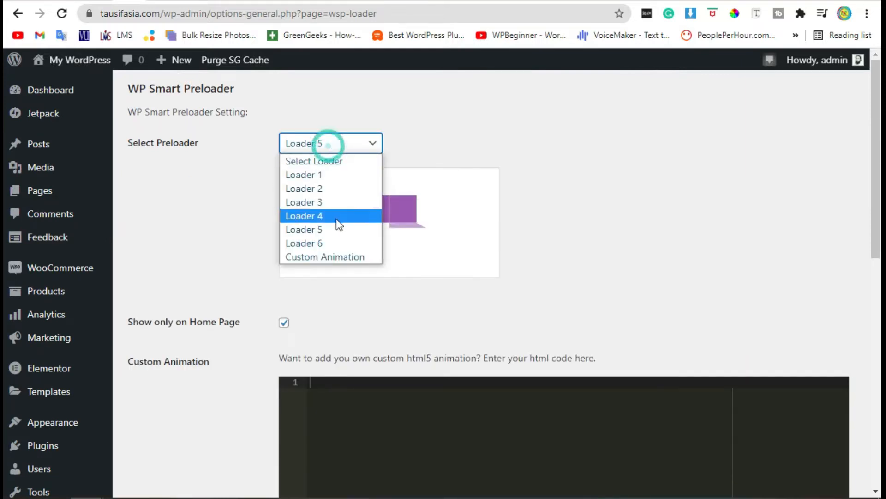
left_click(341, 240)
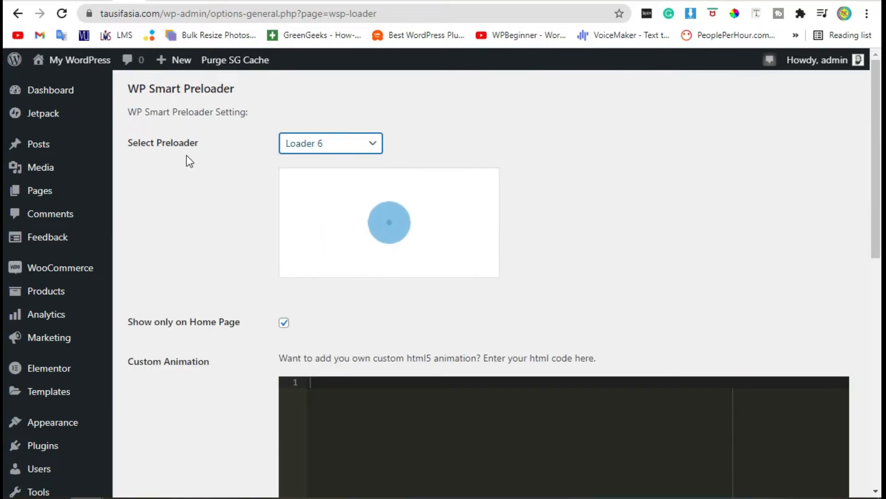
Step: Turn off the option that shows the preloader only on the home page
scroll(324, 263, "down", 8)
scroll(295, 265, "up", 4)
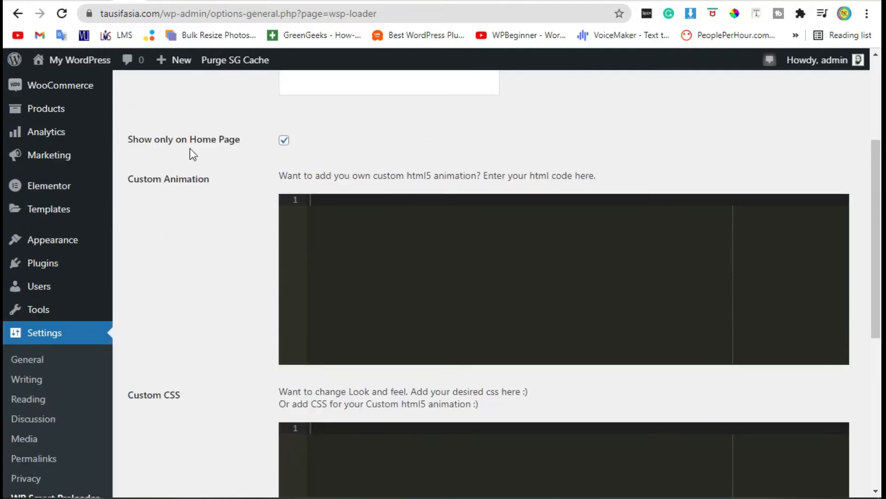
left_click(284, 139)
left_click_drag(129, 140, 226, 141)
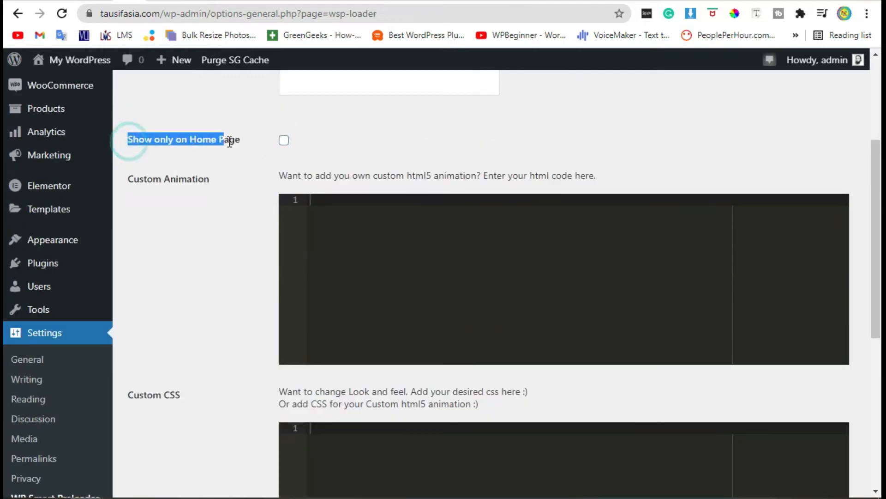
left_click(284, 140)
left_click(228, 148)
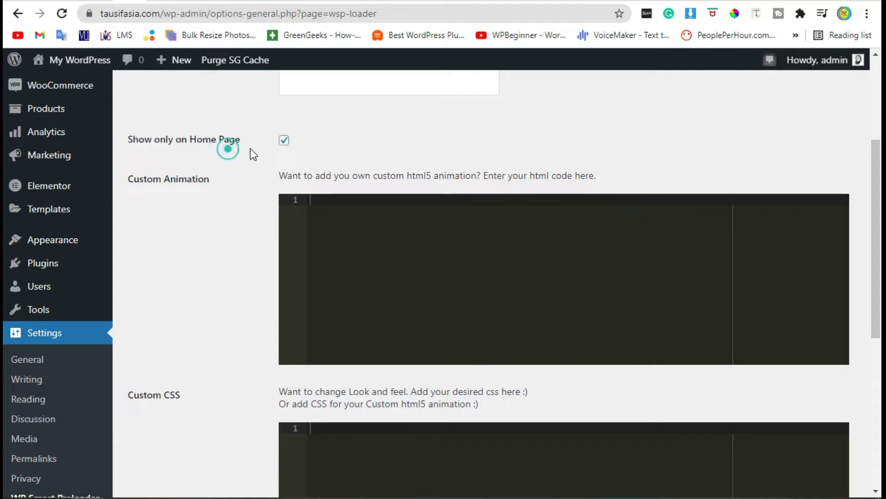
left_click(284, 141)
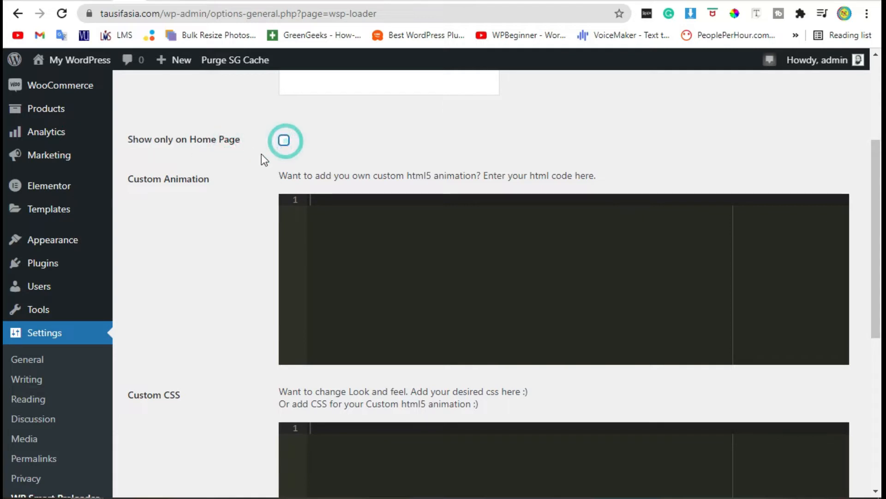
left_click_drag(286, 146, 228, 145)
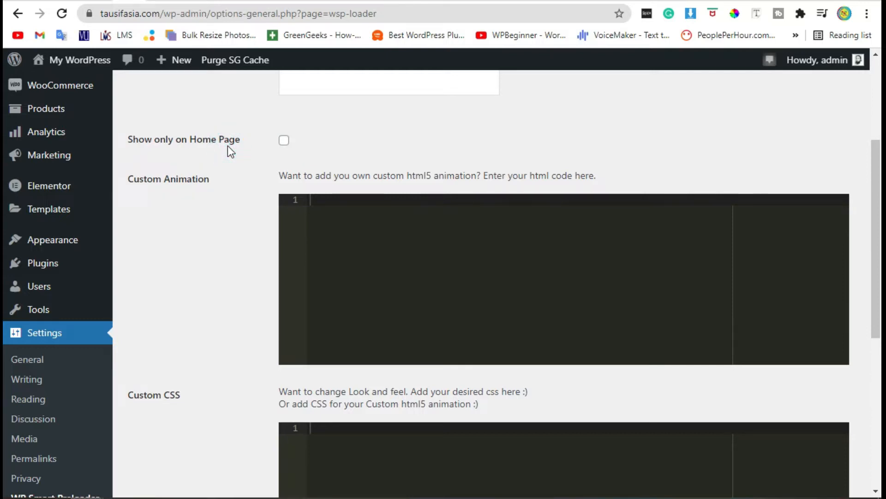
Step: Review the loader duration and fade-out fields and save the preloader settings
scroll(228, 179, "down", 4)
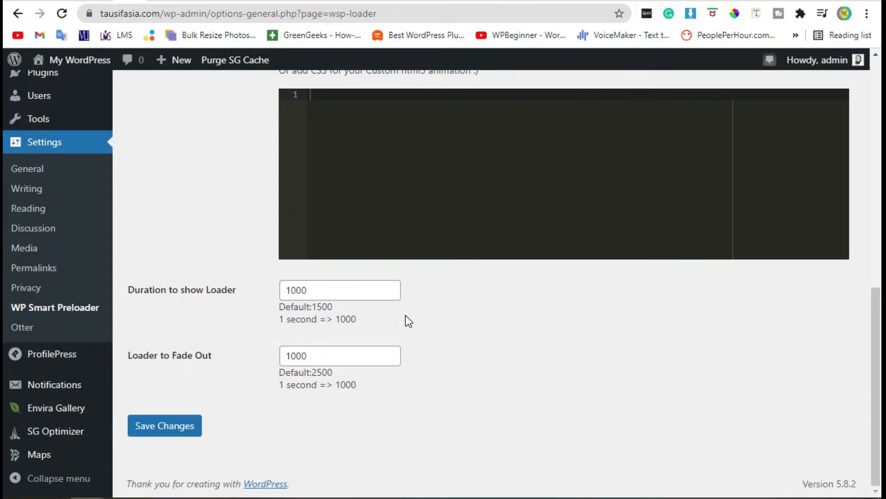
left_click_drag(309, 295, 242, 310)
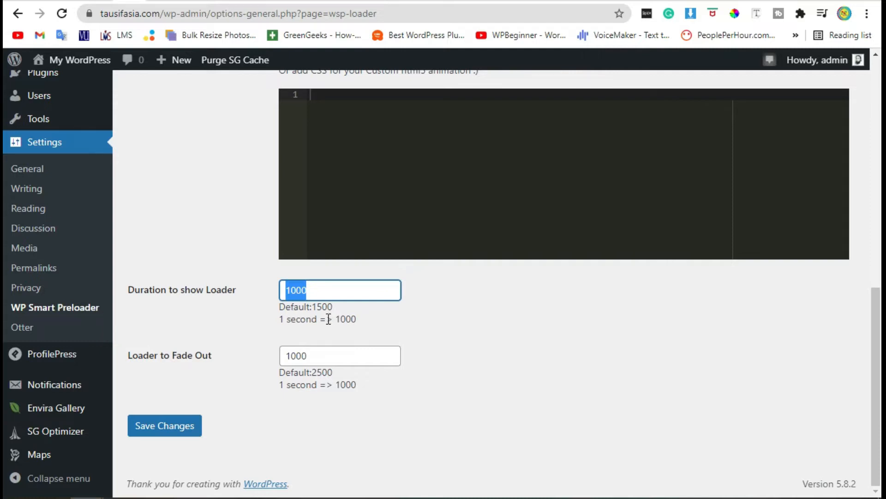
left_click_drag(316, 355, 293, 358)
left_click(249, 358)
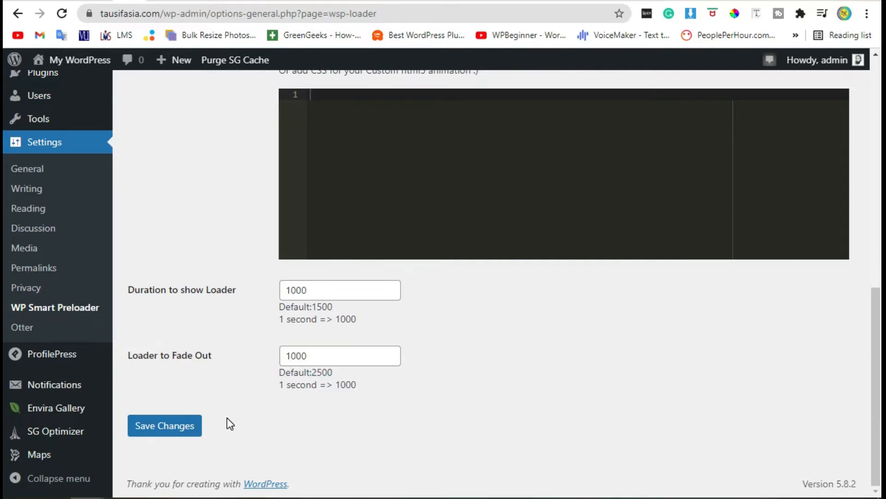
left_click(191, 425)
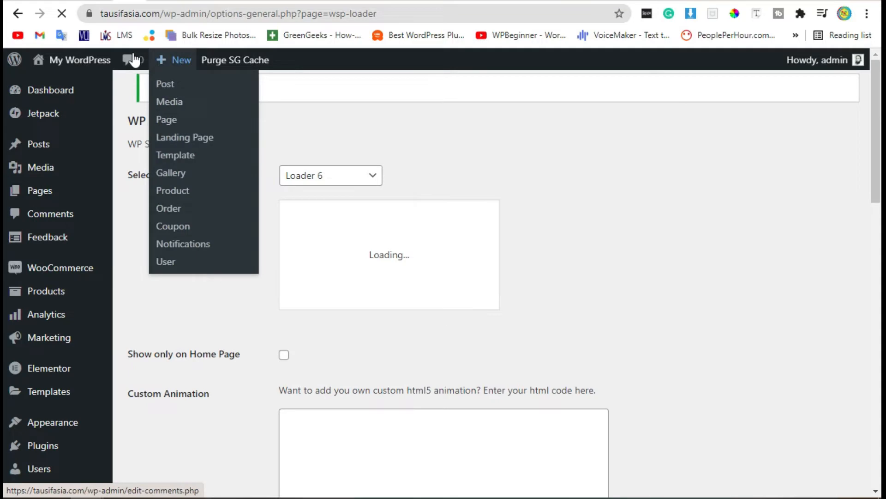
Step: Visit the live site and open its About Me page to check the preloader
mouse_move(76, 60)
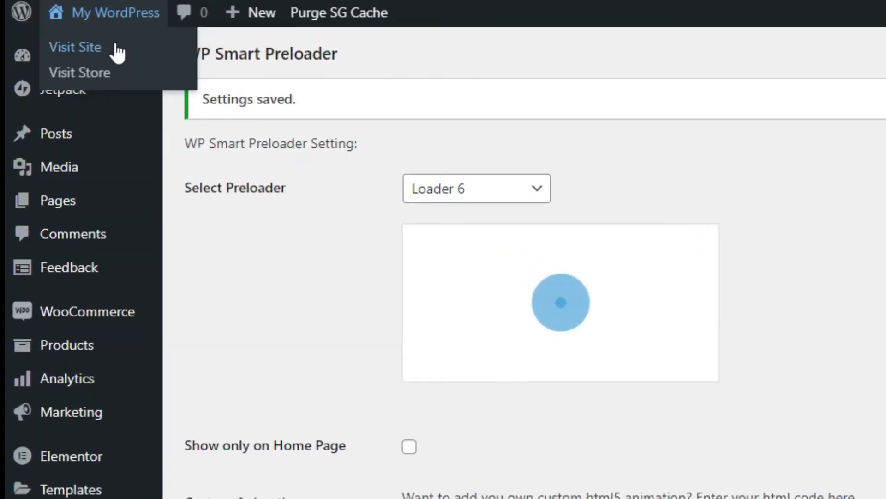
left_click(117, 48)
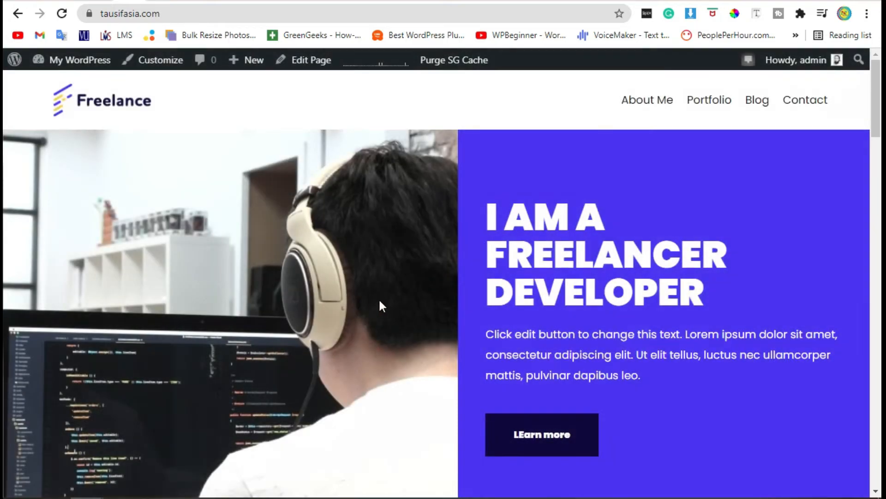
left_click(641, 96)
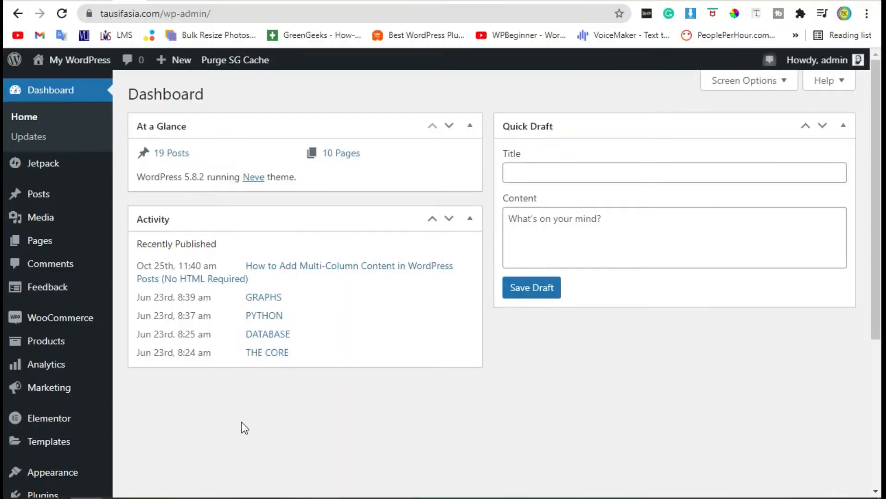
Step: Deactivate the WP Smart Preloader plugin in the list of installed plugins
scroll(277, 422, "down", 1)
scroll(284, 422, "down", 2)
left_click(76, 403)
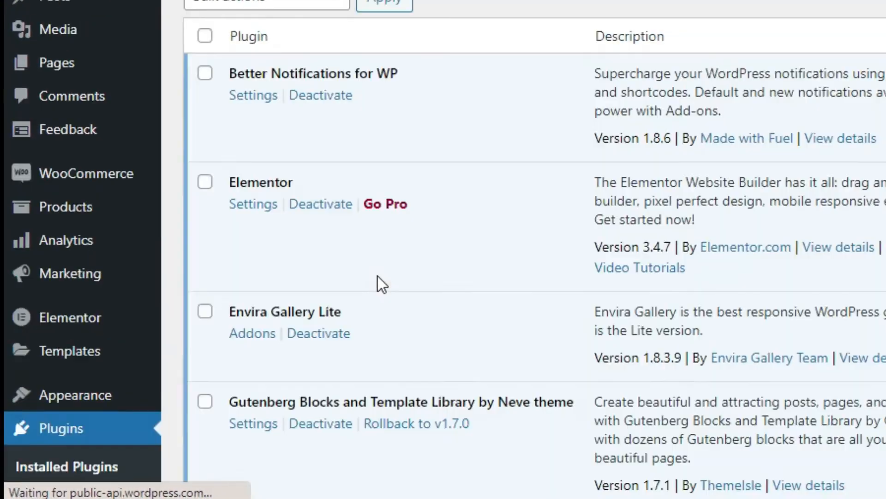
scroll(265, 345, "down", 5)
scroll(263, 339, "down", 8)
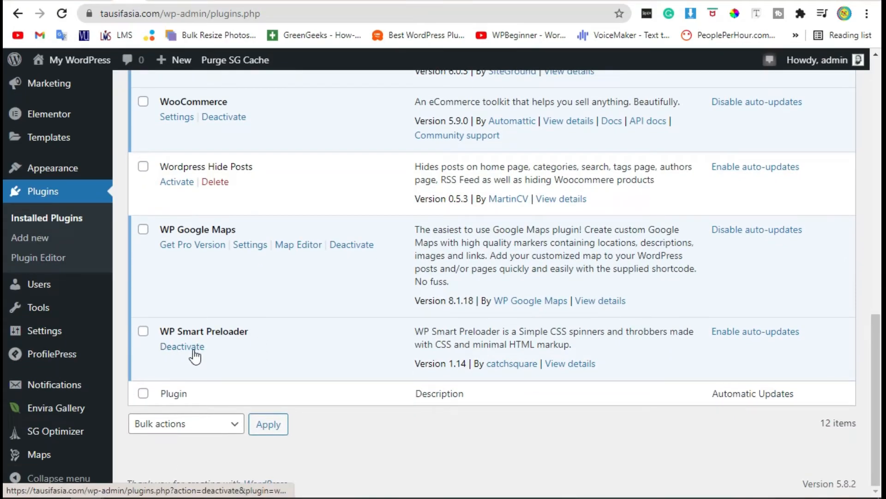
left_click(171, 349)
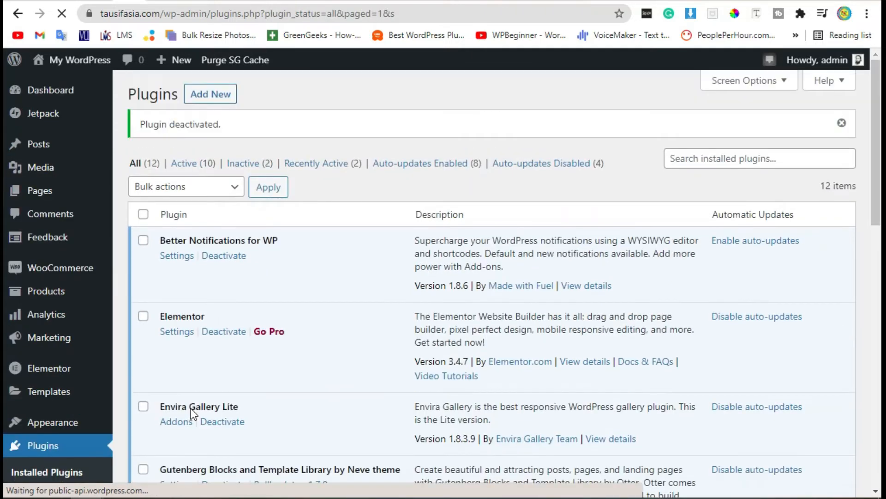
Step: Search the plugin directory for "preloader", and install and activate the Preloader plugin
left_click(215, 101)
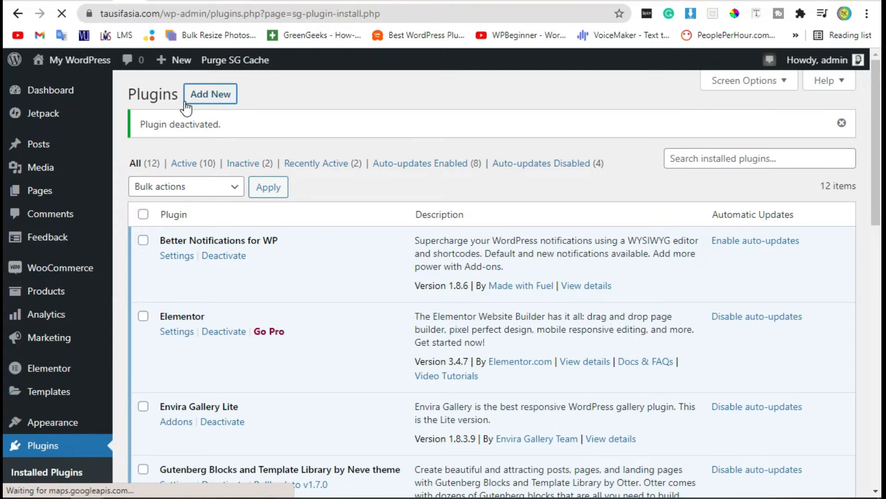
type("prel;oader")
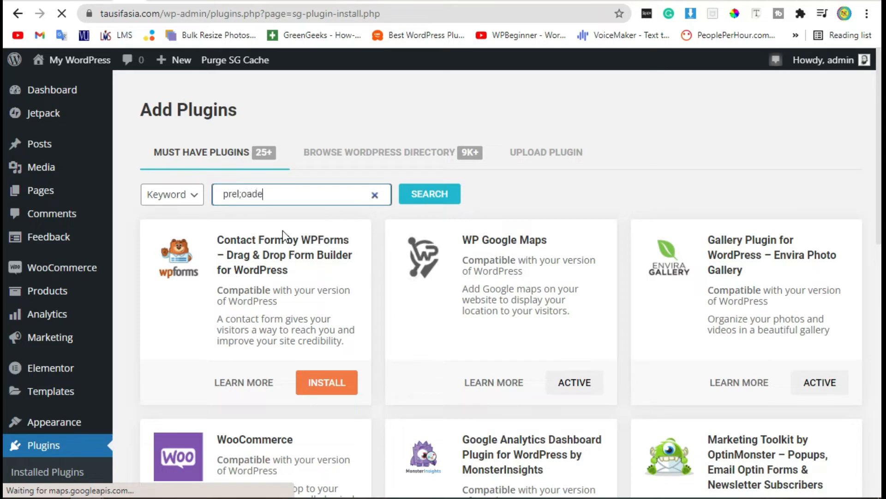
key("Left")
key("Left")
key("Left")
key("Left")
key("Left")
key("BackSpace")
type("]")
key("BackSpace")
key("Return")
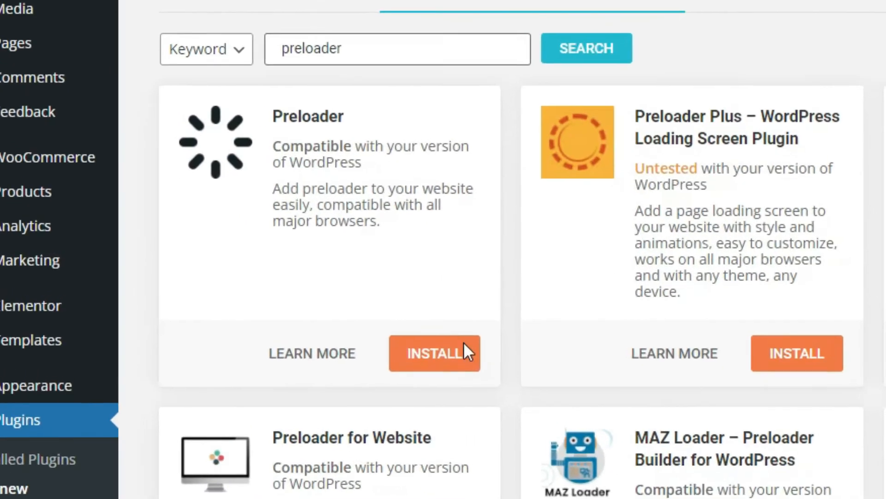
left_click(341, 325)
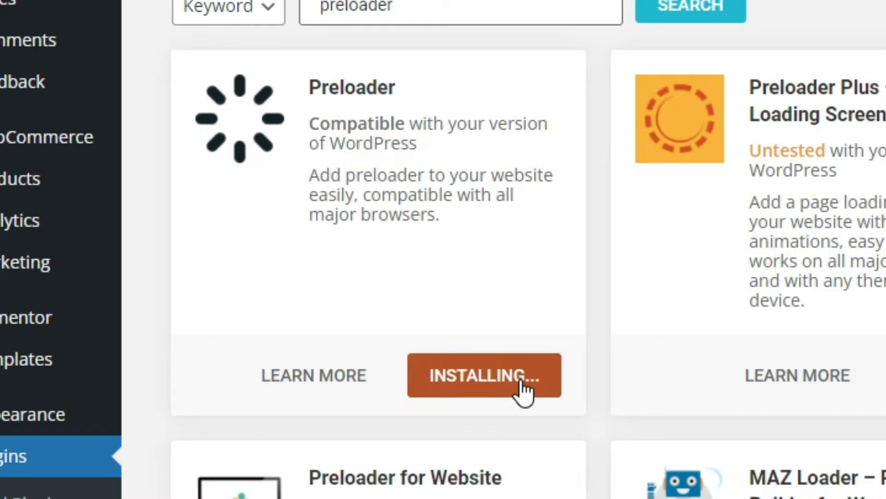
left_click(524, 390)
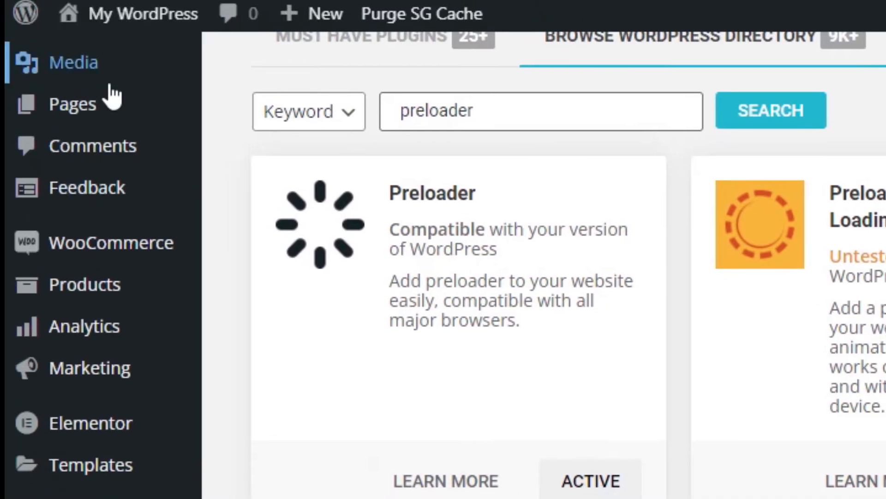
Step: Open the settings page of the newly activated Preloader plugin
scroll(109, 86, "up", 3)
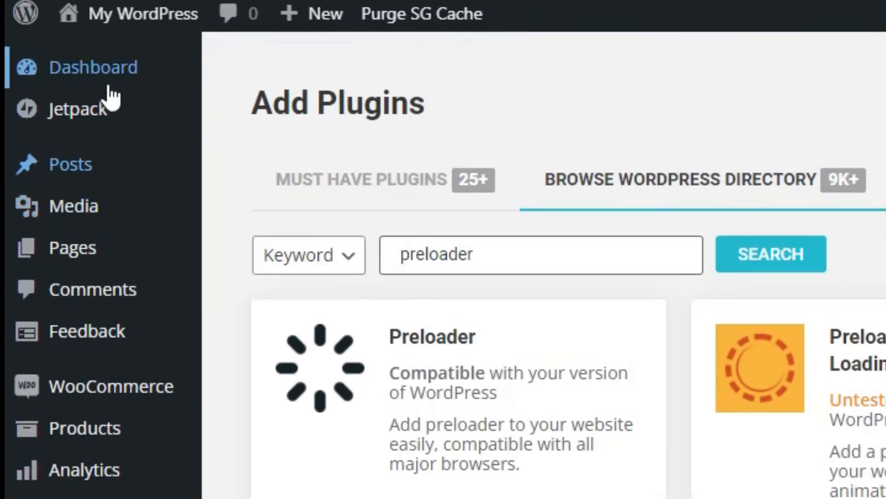
left_click(108, 78)
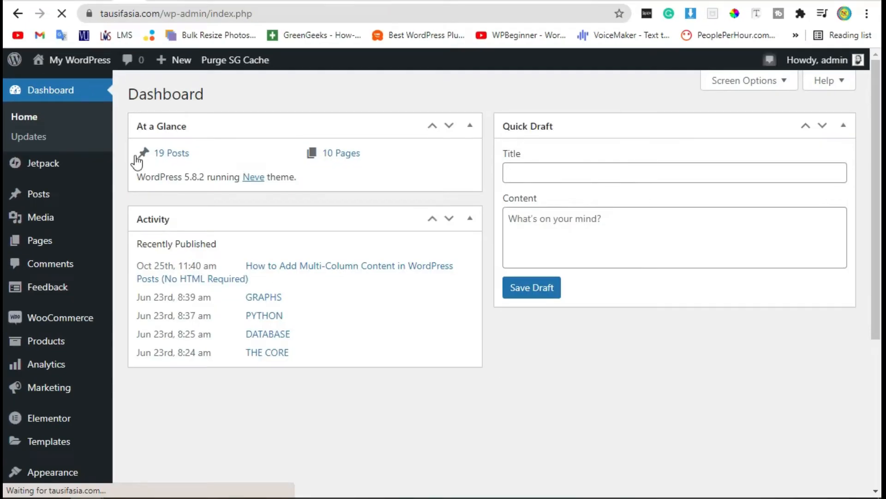
scroll(317, 333, "down", 4)
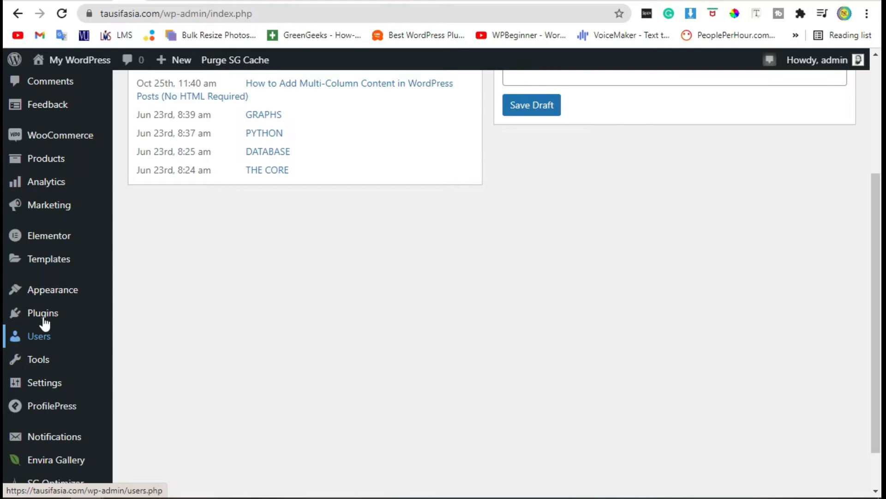
mouse_move(46, 317)
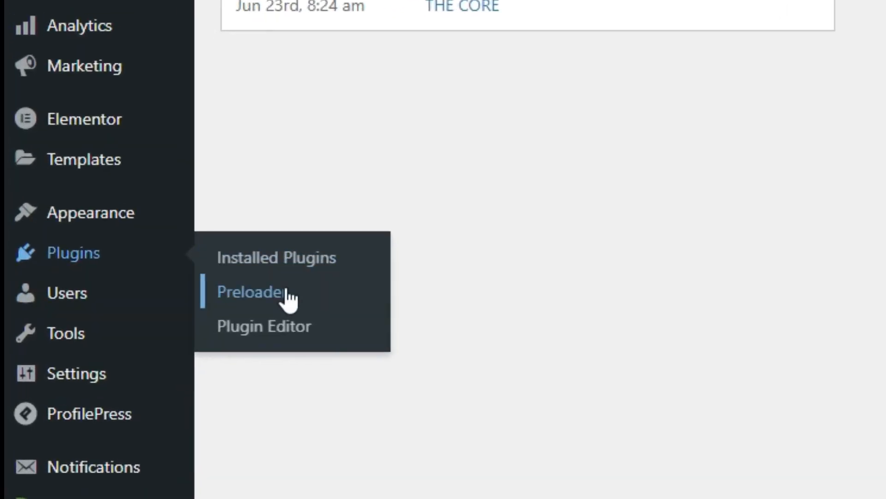
left_click(286, 291)
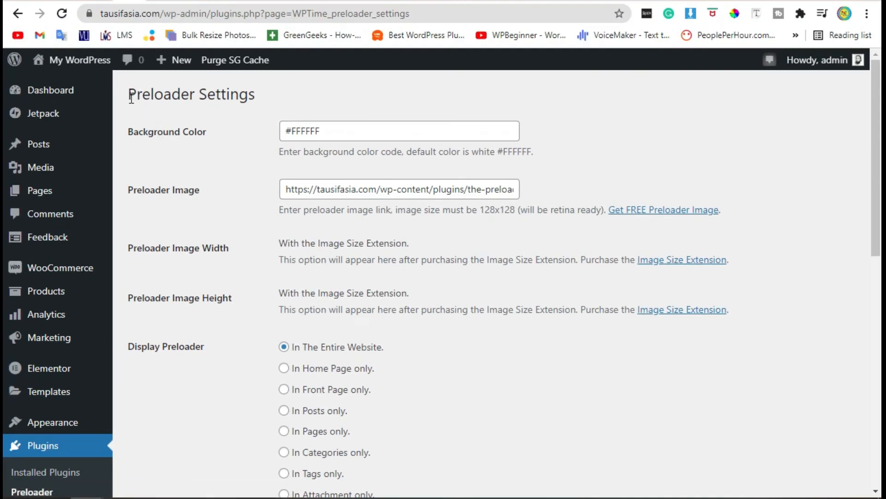
Step: Review the background color, preloader image and display location options in the Preloader settings
left_click_drag(152, 96, 165, 96)
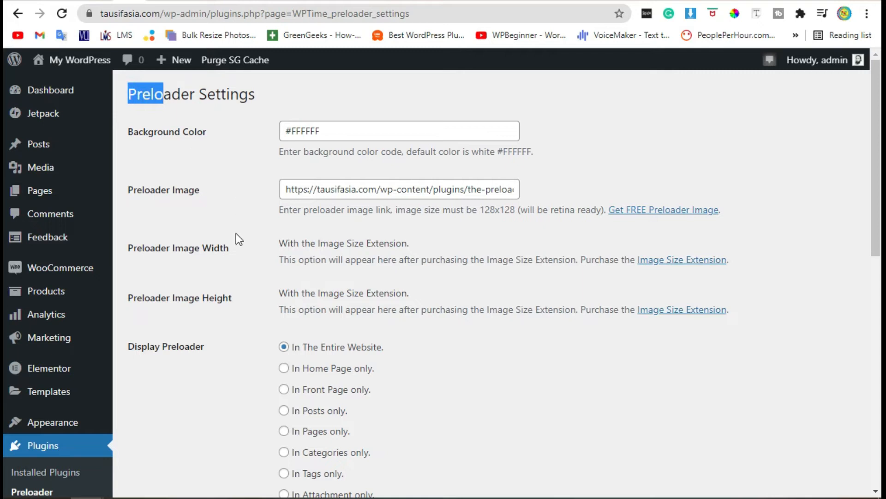
left_click_drag(327, 133, 291, 134)
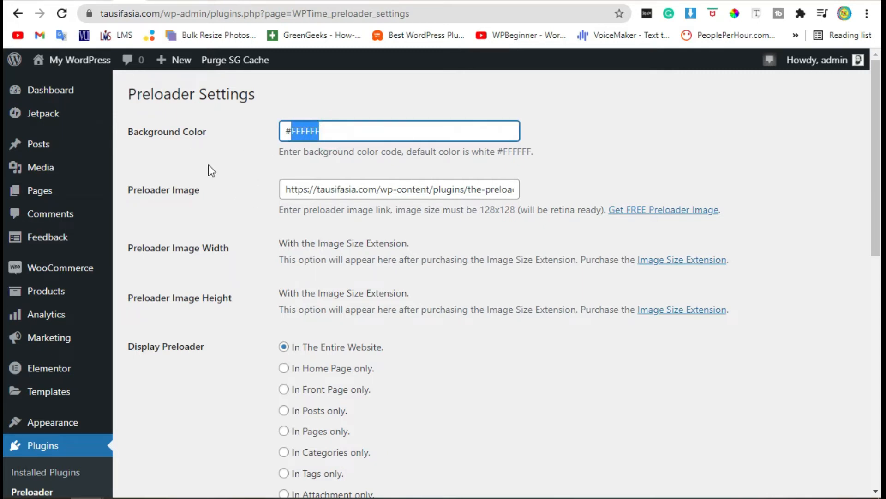
left_click(217, 170)
left_click_drag(320, 190, 550, 190)
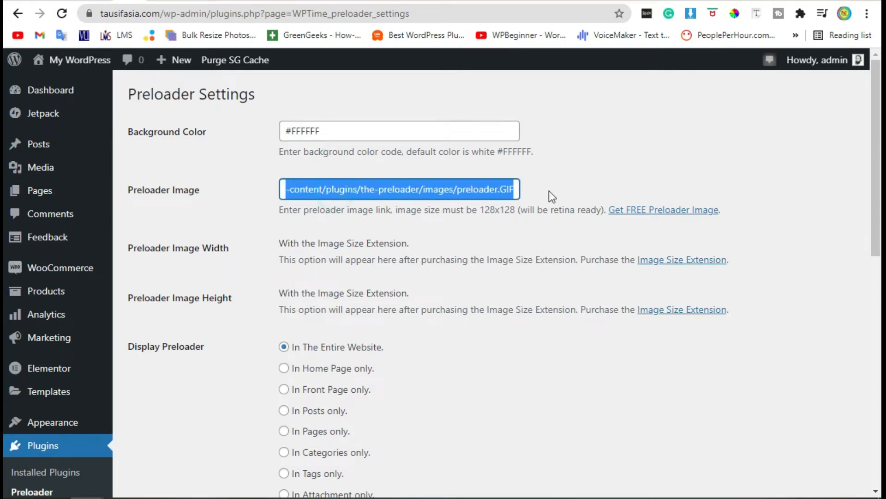
scroll(426, 231, "down", 2)
left_click(446, 250)
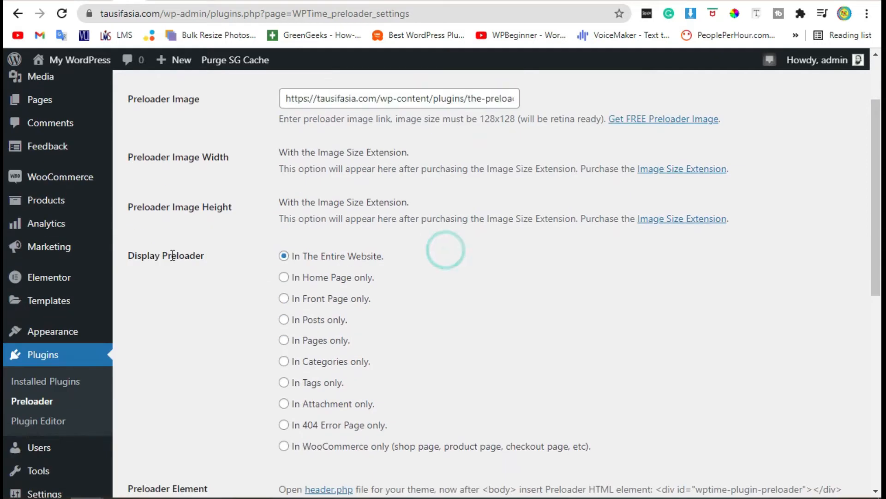
left_click_drag(133, 255, 216, 265)
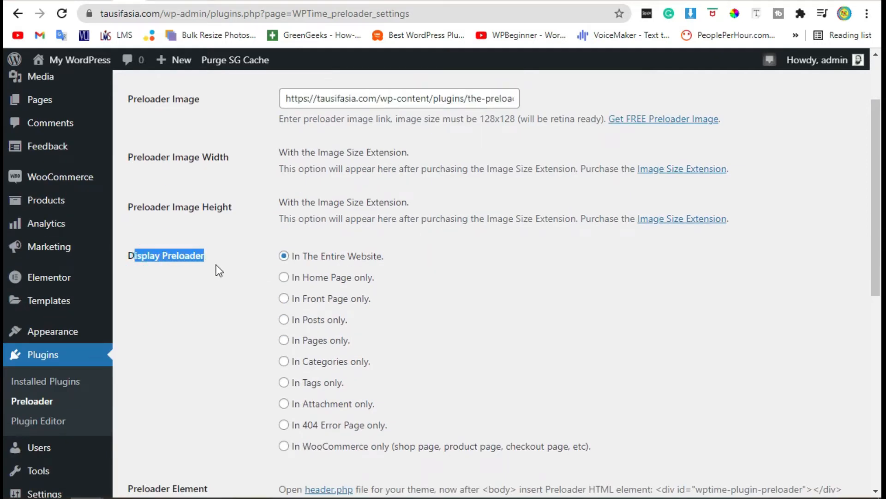
scroll(421, 314, "down", 2)
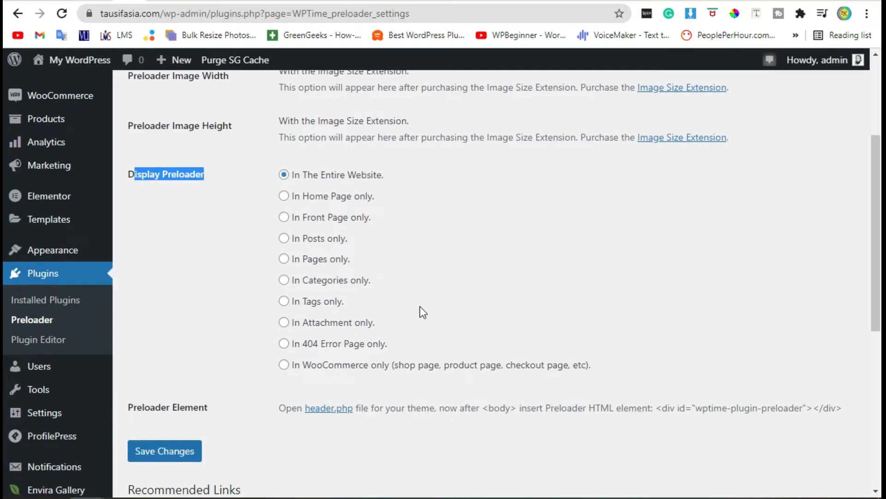
left_click(250, 217)
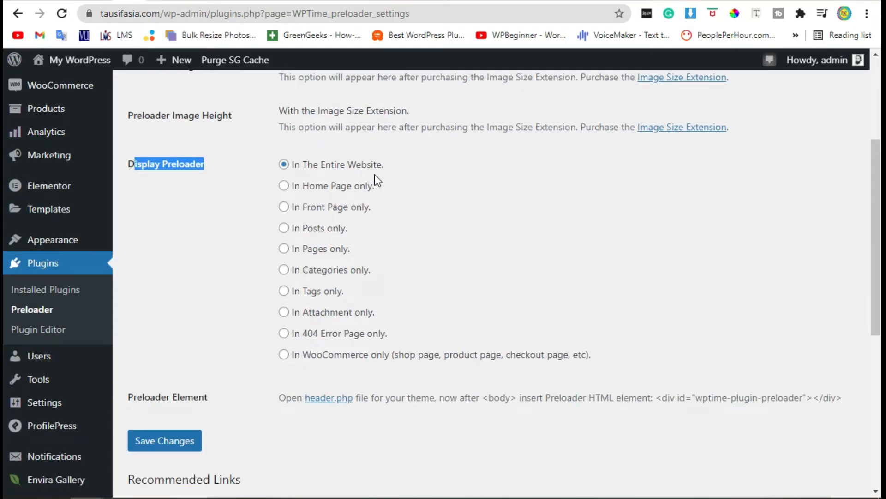
Step: Try the Home Page only and Posts only display options, and set the preloader back to In The Entire Website
left_click(284, 185)
left_click(284, 228)
left_click(248, 171)
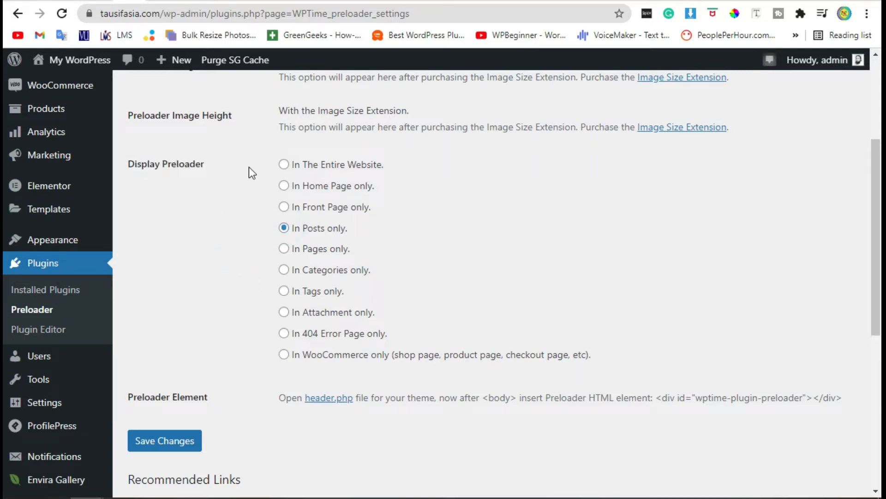
left_click(284, 165)
Step: Follow the free preloader image link to the icons8 preloaders gallery and download the Gear animation
scroll(228, 243, "up", 4)
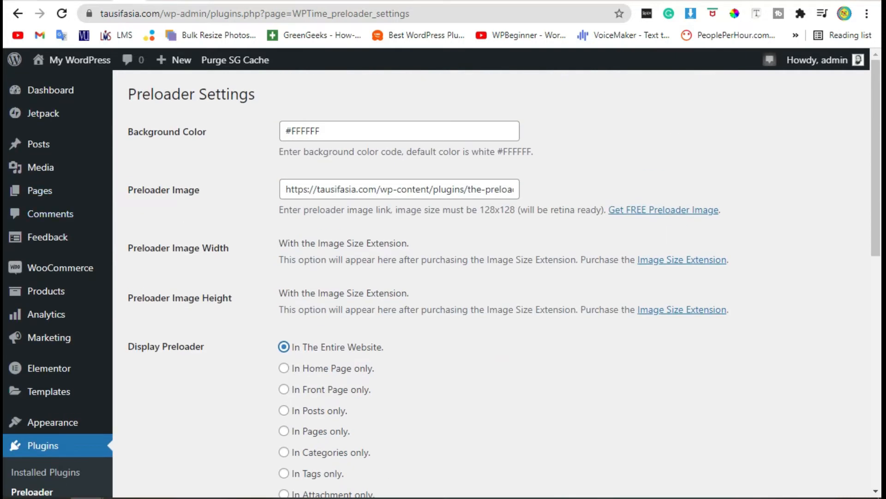
left_click(642, 214)
left_click(663, 210)
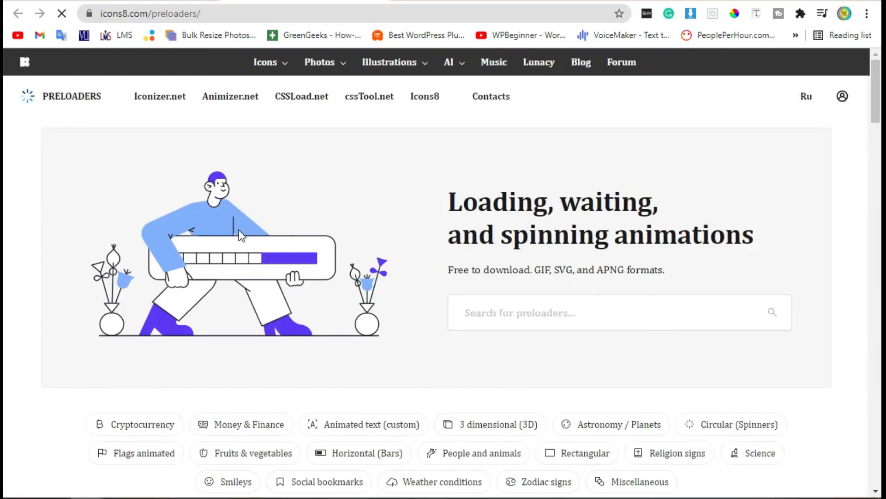
scroll(674, 285, "down", 5)
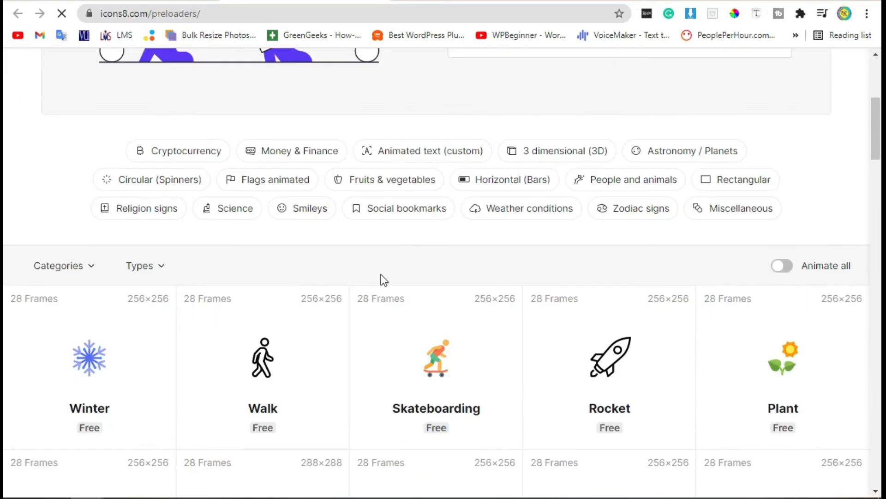
scroll(792, 313, "down", 10)
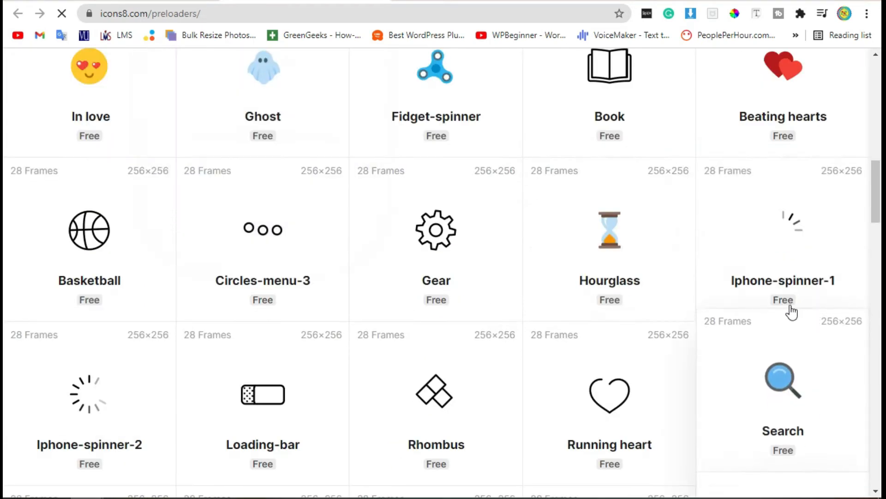
mouse_move(431, 237)
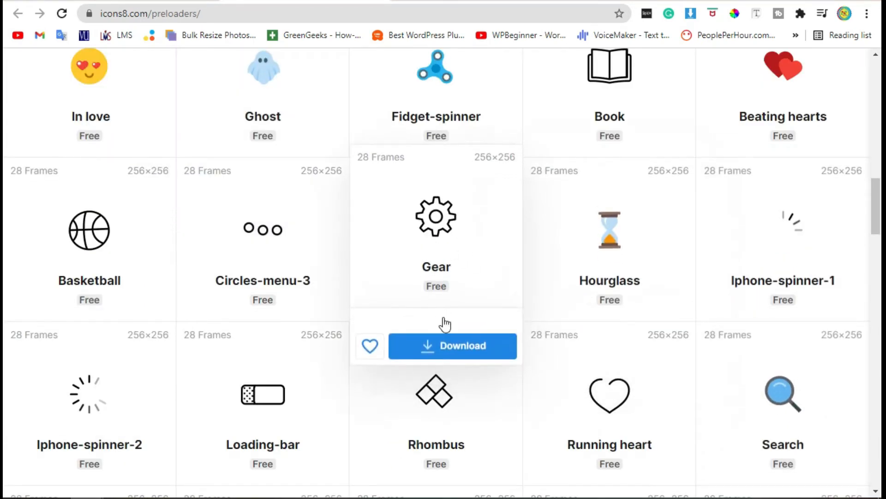
left_click(445, 343)
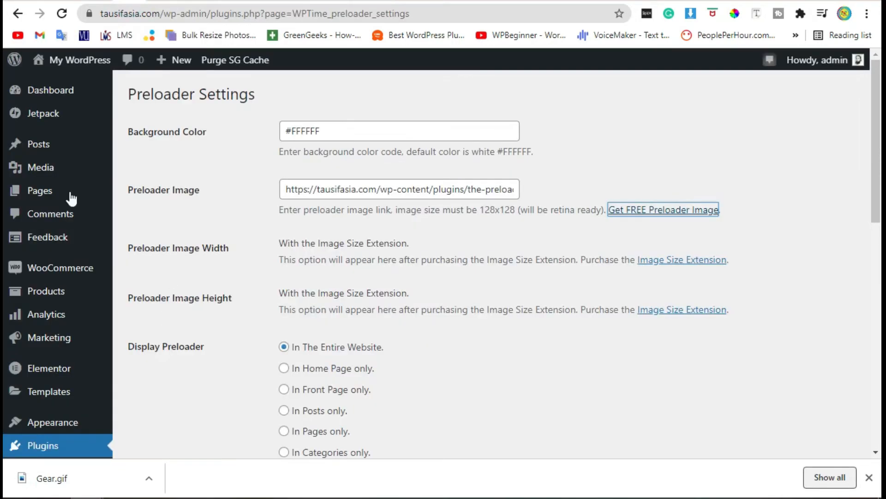
Step: Upload Gear.gif as new media in a separate browser tab and copy its URL
mouse_move(60, 168)
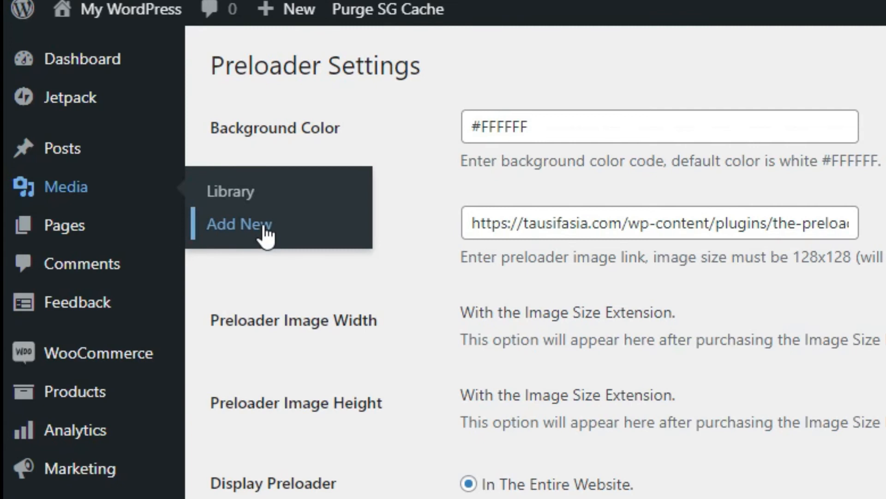
right_click(286, 237)
left_click(317, 249)
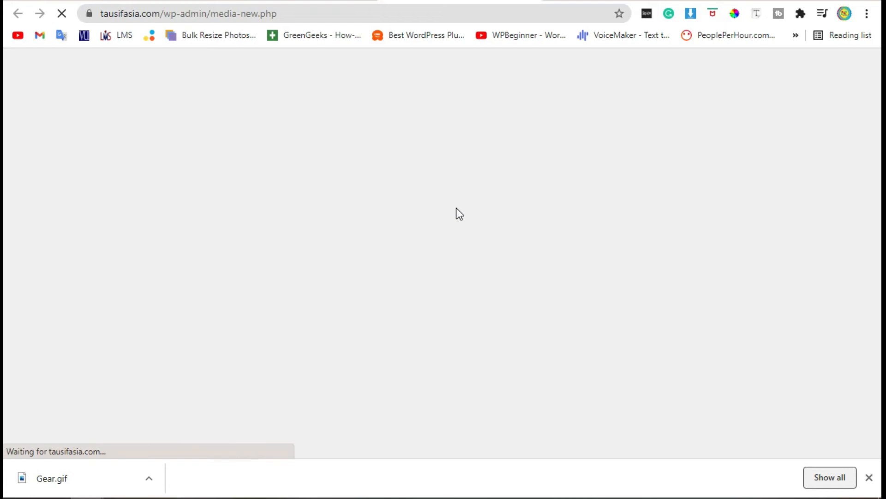
left_click_drag(63, 484, 419, 248)
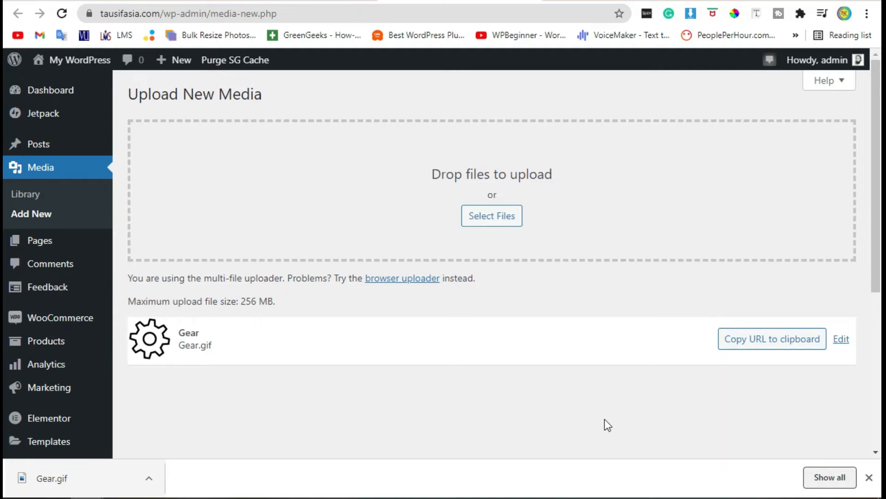
left_click(746, 345)
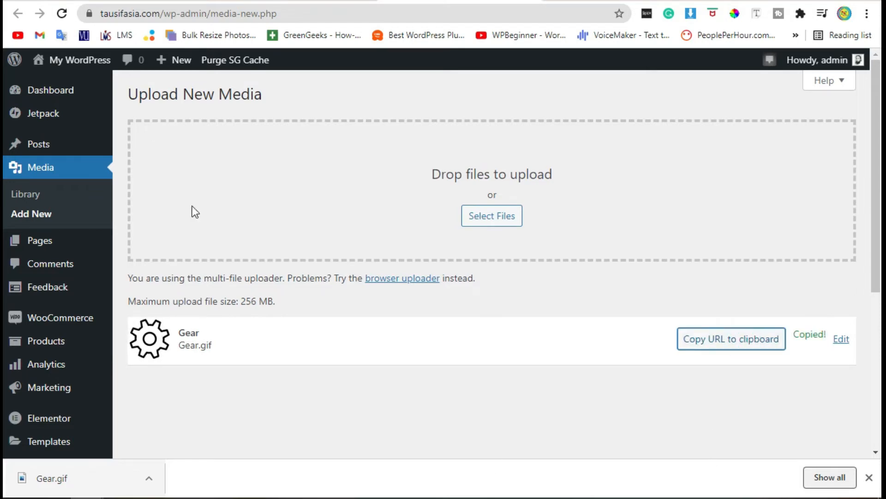
Step: Replace the Preloader Image link with the copied Gear.gif URL and save the preloader settings
left_click(132, 1)
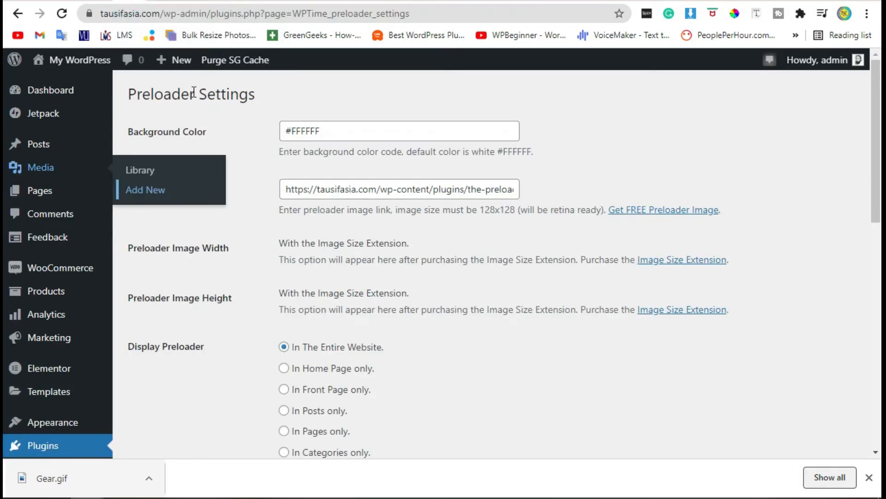
left_click(267, 228)
double_click(327, 191)
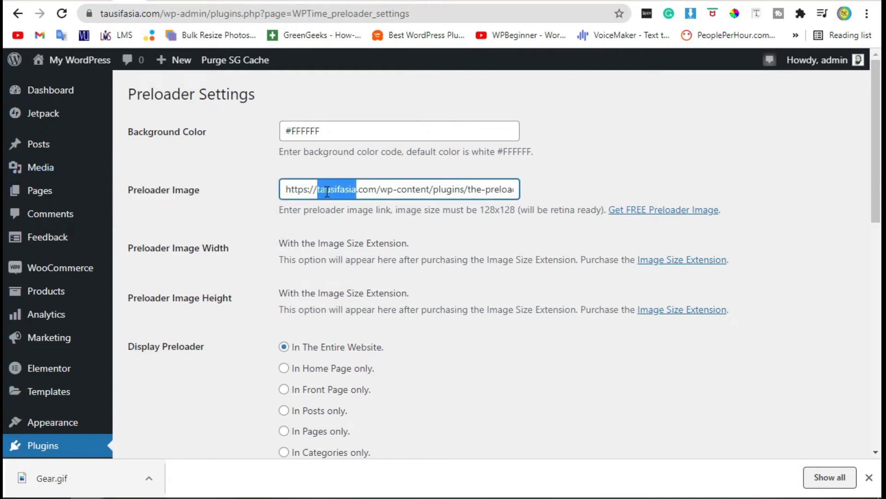
left_click(326, 190)
key("ctrl+a")
key("ctrl+v")
scroll(325, 192, "down", 8)
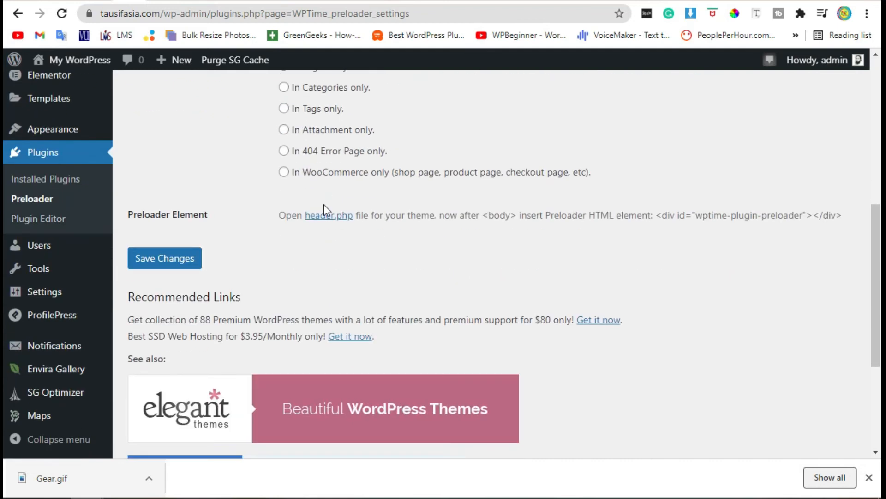
left_click(170, 266)
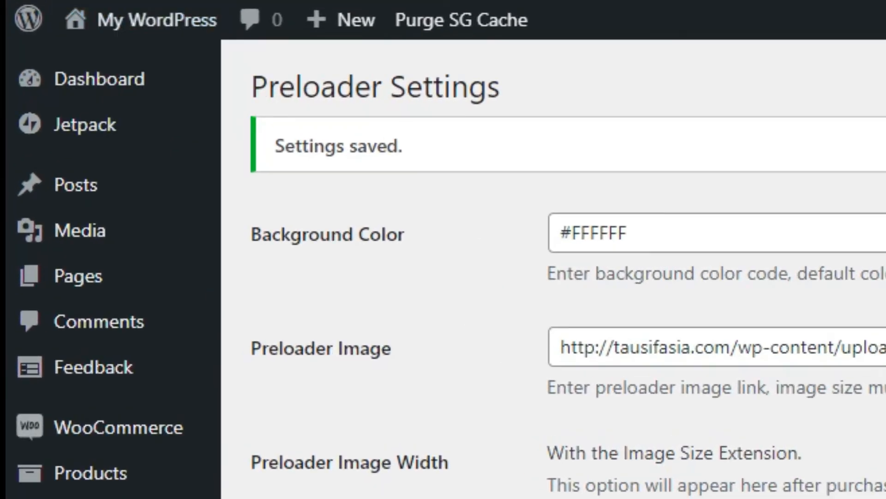
Step: Open the live site in a new tab to check the gear preloader
mouse_move(215, 25)
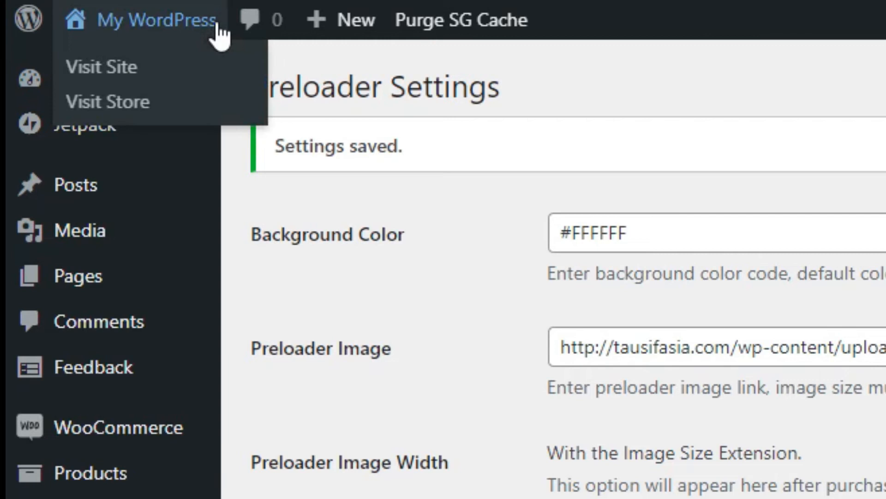
right_click(213, 68)
left_click(249, 85)
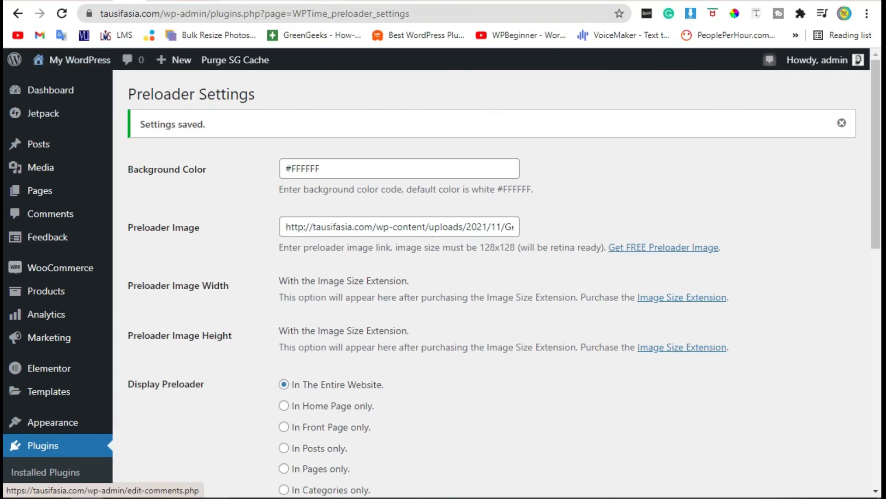
left_click(512, 1)
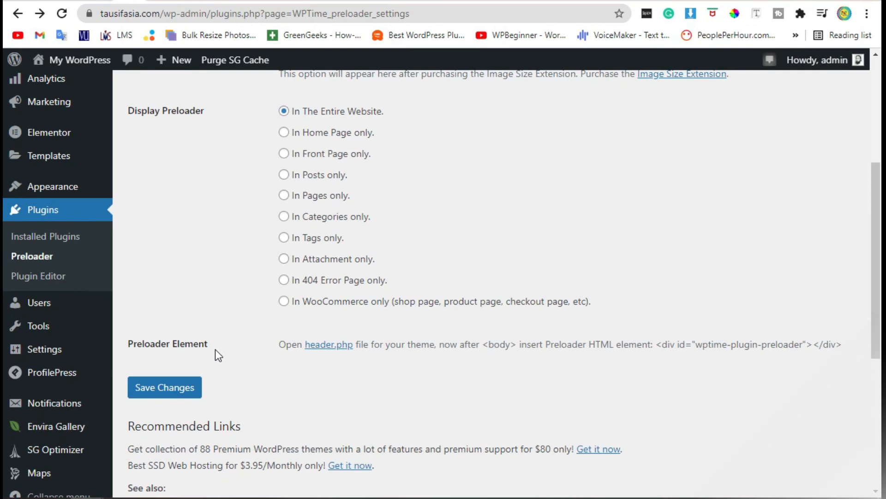
Step: Go from the installed plugins to adding a new one and search for "code snippets"
left_click(63, 238)
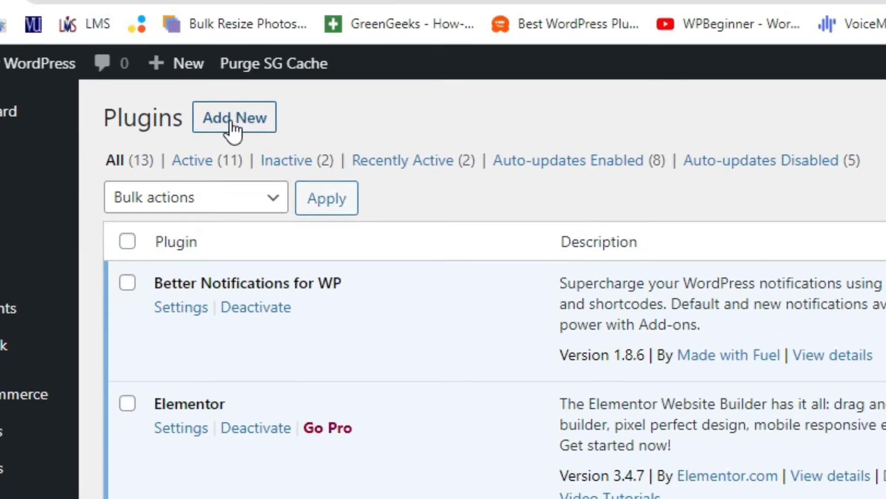
left_click(264, 53)
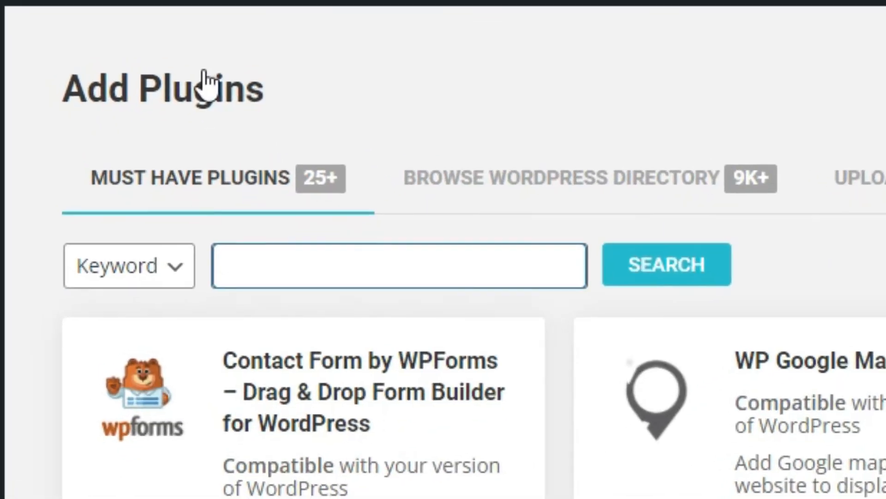
type("code")
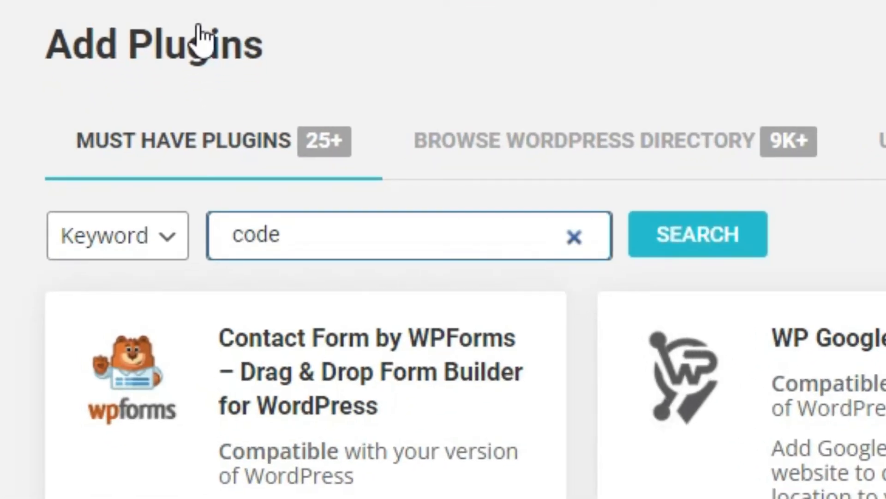
type(" snipp")
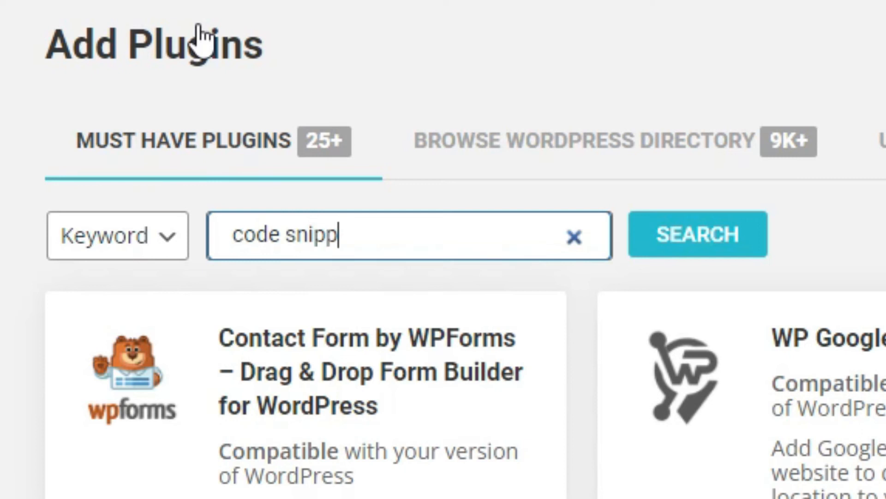
type("ets")
key("Return")
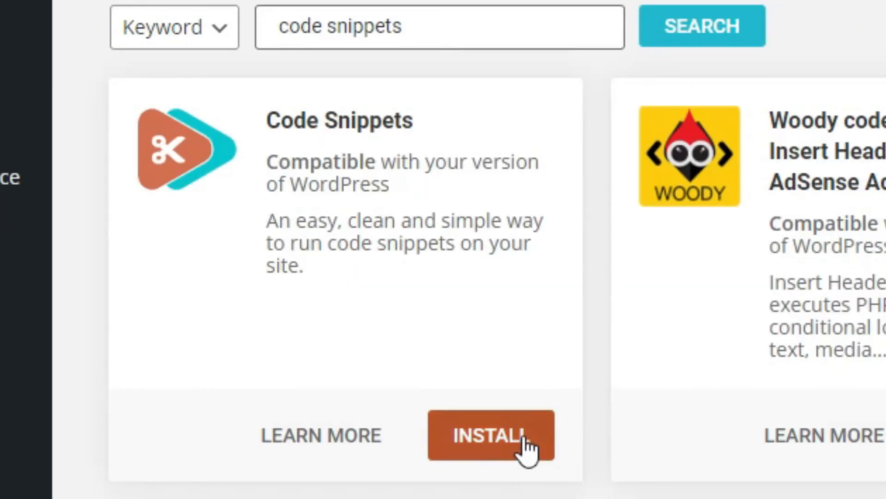
Step: Install and activate the Code Snippets plugin, and return to the WordPress dashboard
left_click(526, 447)
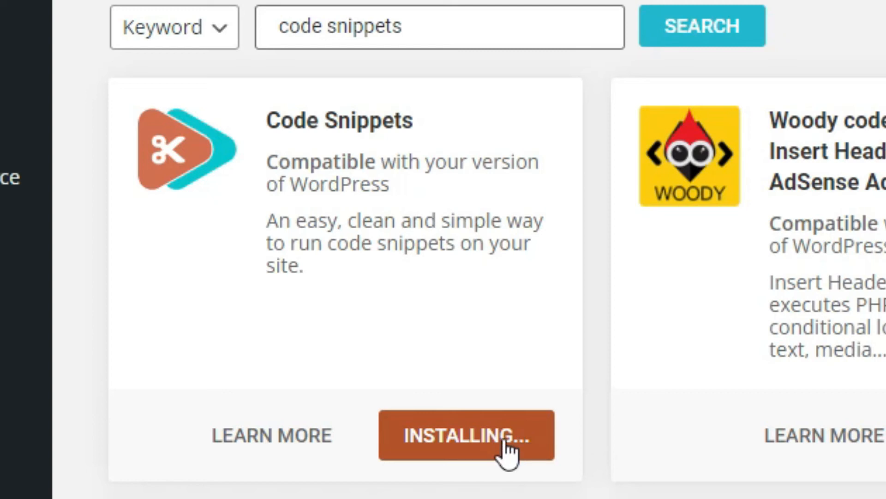
left_click(506, 449)
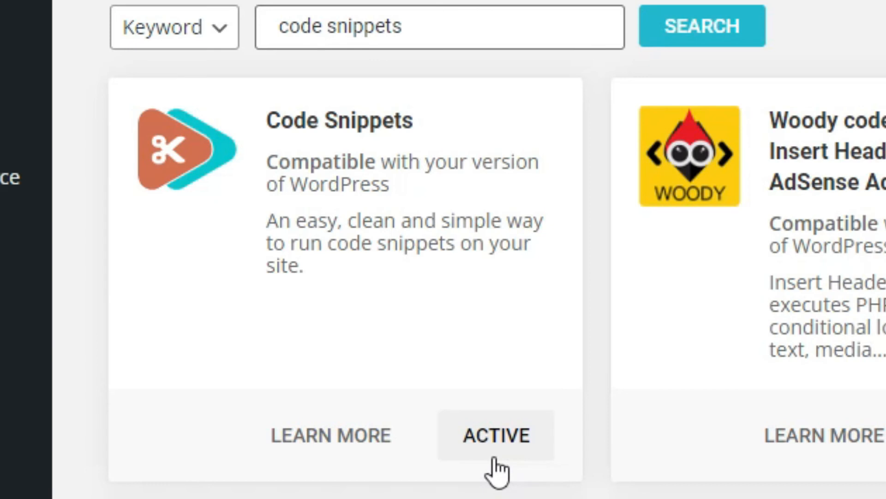
scroll(494, 457, "up", 2)
left_click(58, 124)
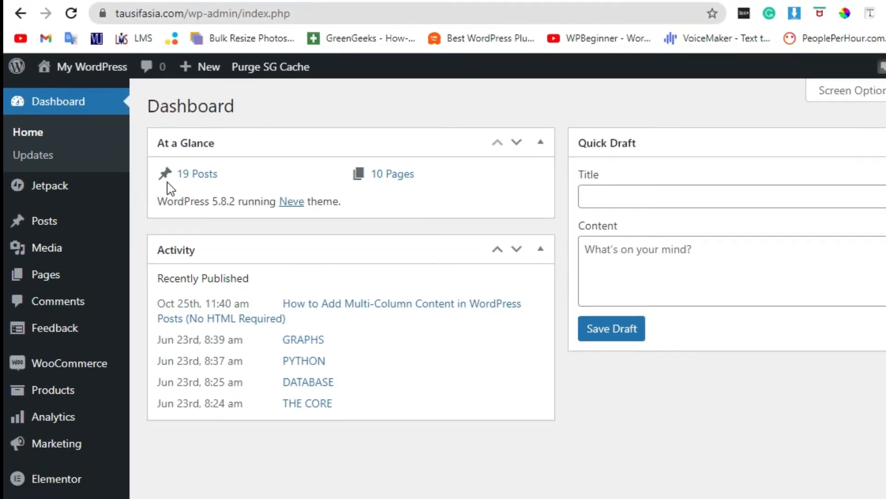
Step: Add a new code snippet and title it "Preloader"
scroll(139, 213, "down", 5)
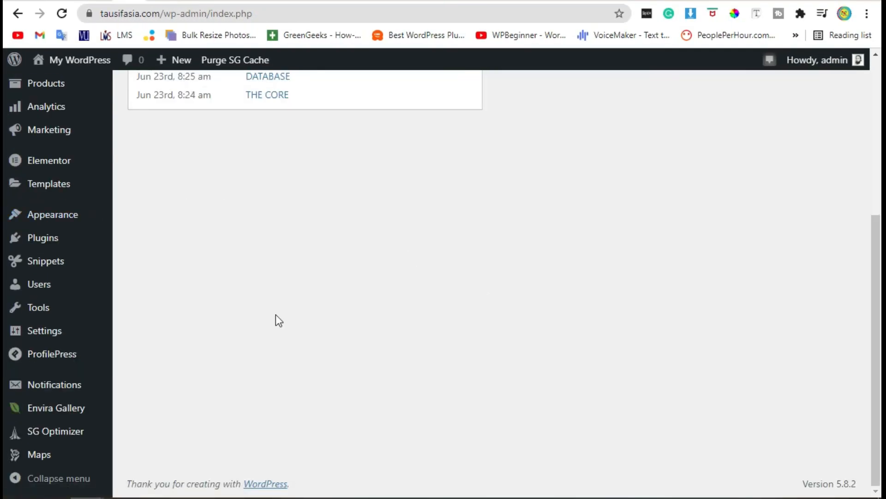
mouse_move(58, 266)
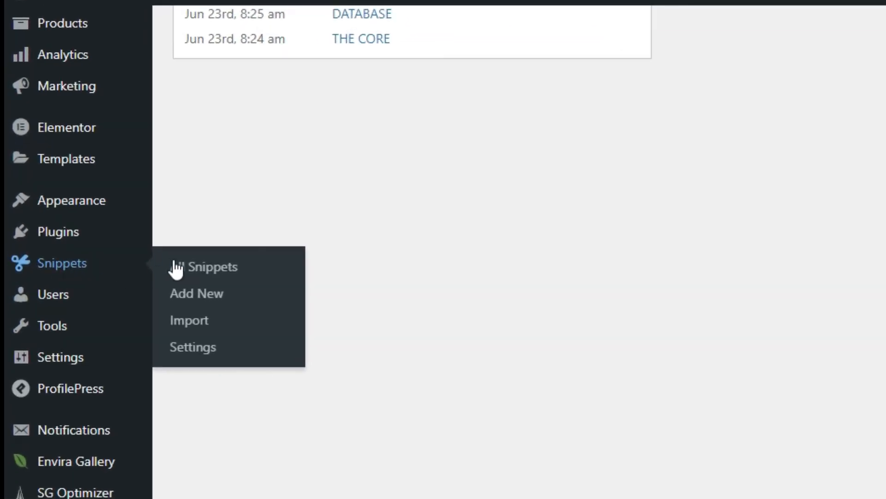
left_click(211, 301)
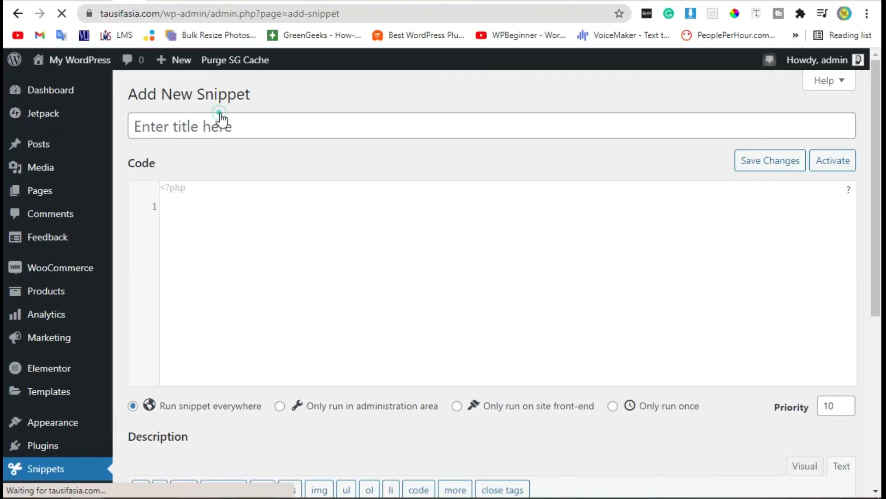
left_click(229, 127)
type("Pre")
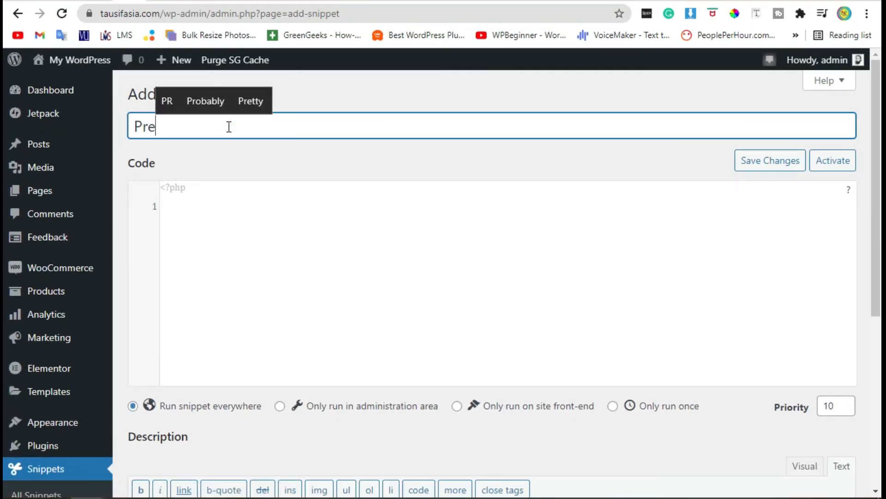
type("loader")
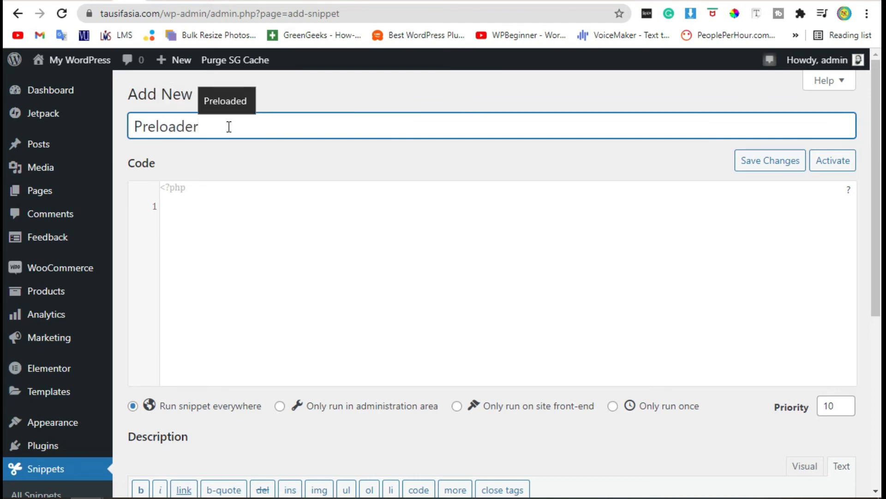
Step: Add PHP function wpb_add_preloader() echoing '<div id="wptime-plugin-preloader"></div>', hook it to wp_body_open, and save and activate the snippet
left_click(226, 251)
type("function wpb_add_preloader() { echo '<div id=\"wptime-plugin-preloader\"></div>'; } add_action( 'wp_body_open', 'wpb_add_preloader' );")
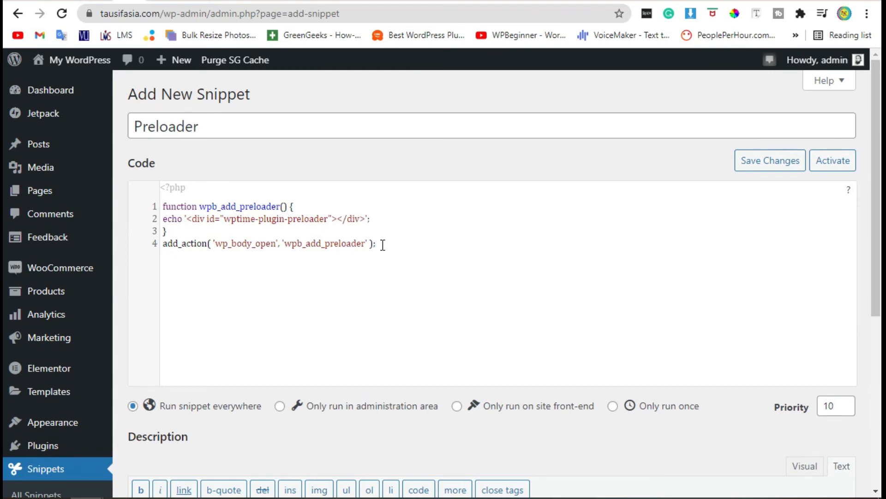
scroll(379, 246, "down", 4)
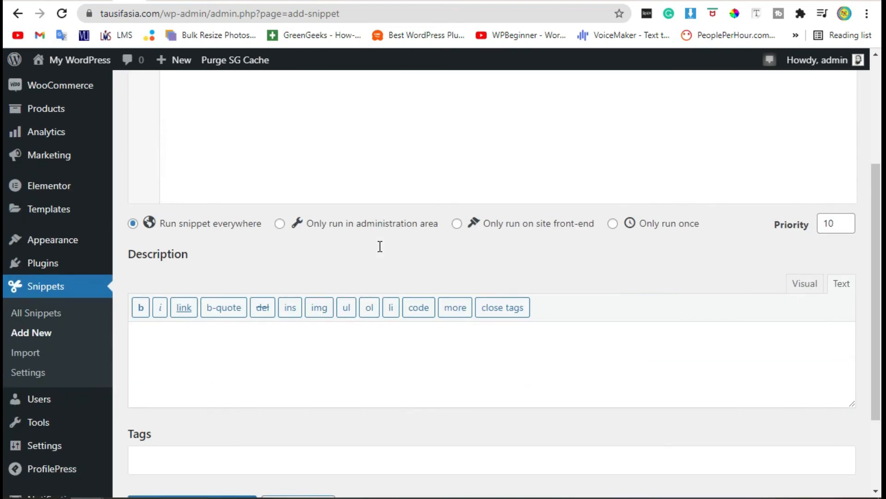
scroll(378, 245, "down", 3)
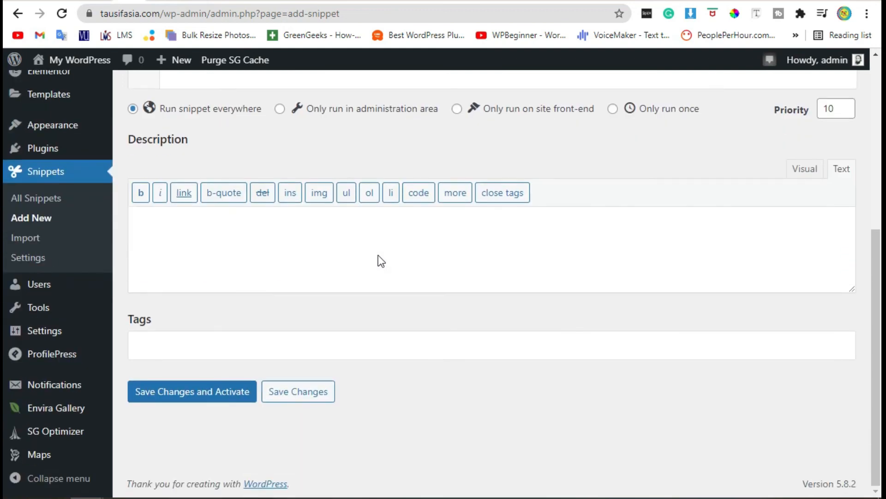
left_click(184, 392)
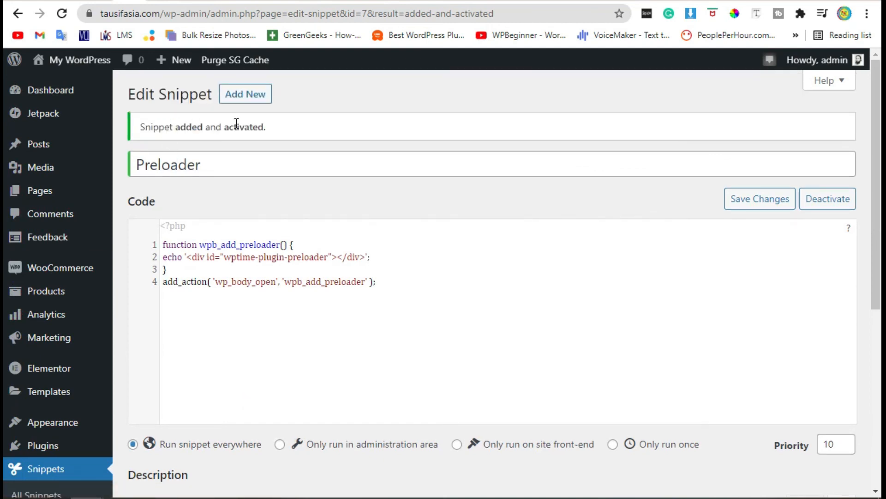
mouse_move(146, 125)
left_mouse_down()
mouse_move(267, 133)
mouse_move(138, 122)
left_mouse_up()
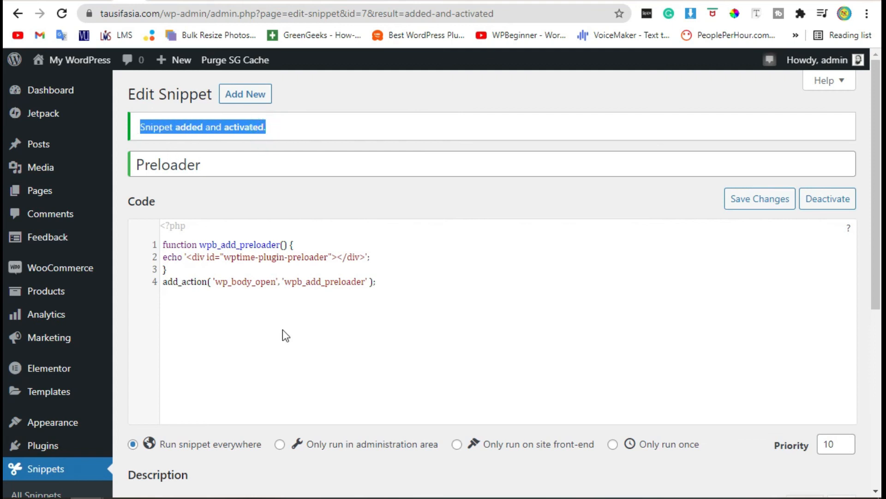
Step: Visit the live site from the snippet editor to check the preloader
mouse_move(76, 60)
right_click(74, 85)
left_click(82, 86)
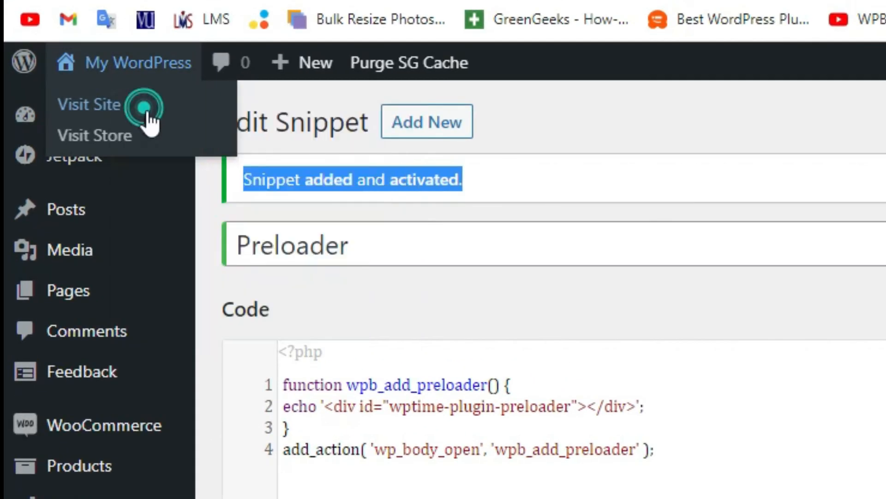